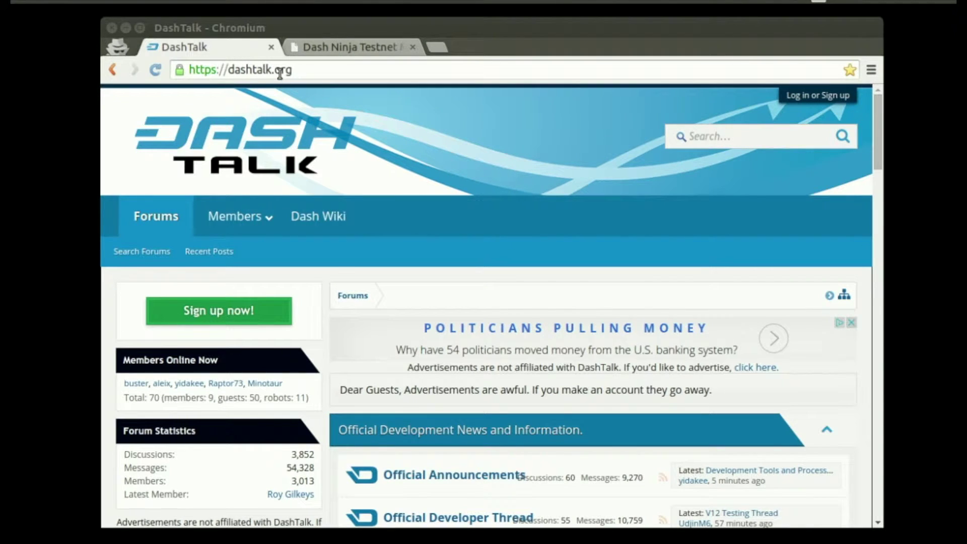
Browse DashTalk via Official Developer Thread and Testing to page 3 of the V12 Testing Thread.
left_click(280, 70)
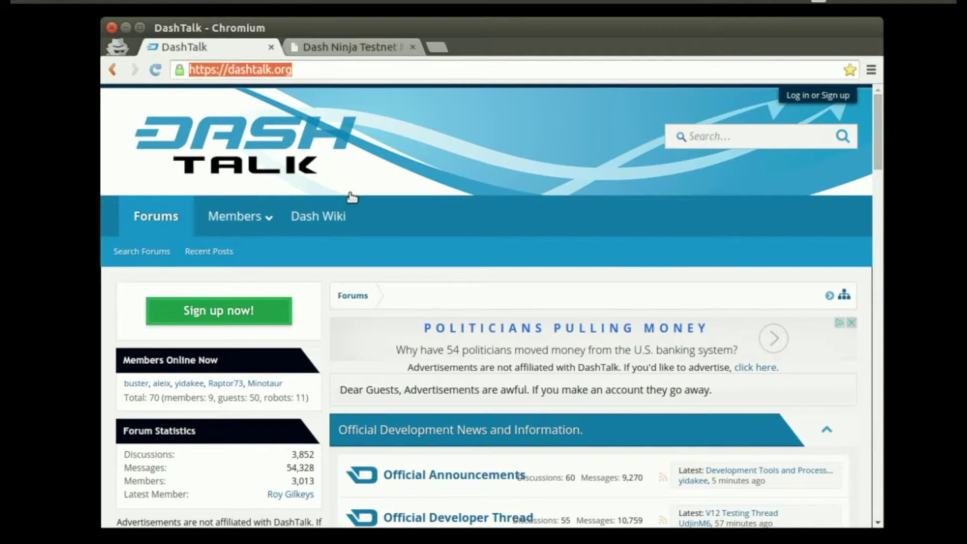
left_click(326, 325)
scroll(327, 322, "down", 3)
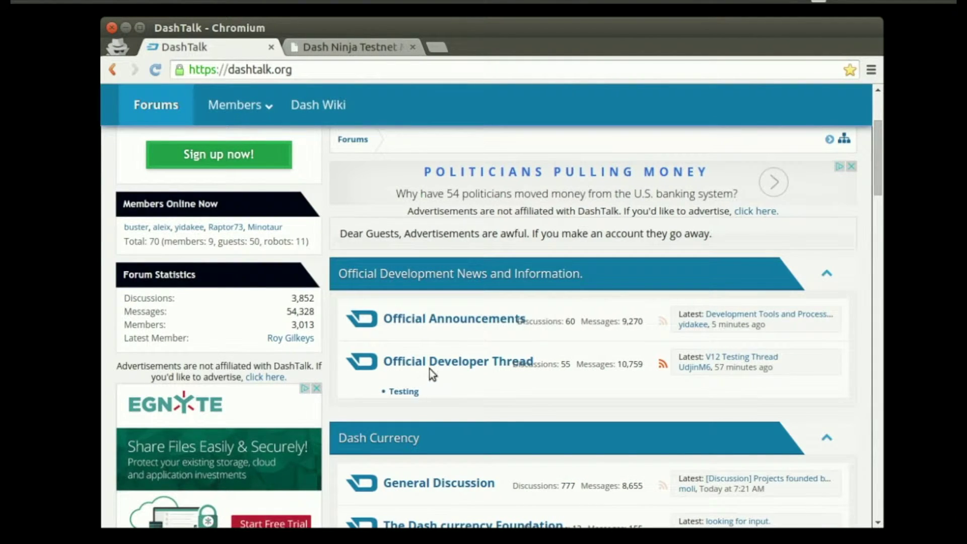
left_click(436, 363)
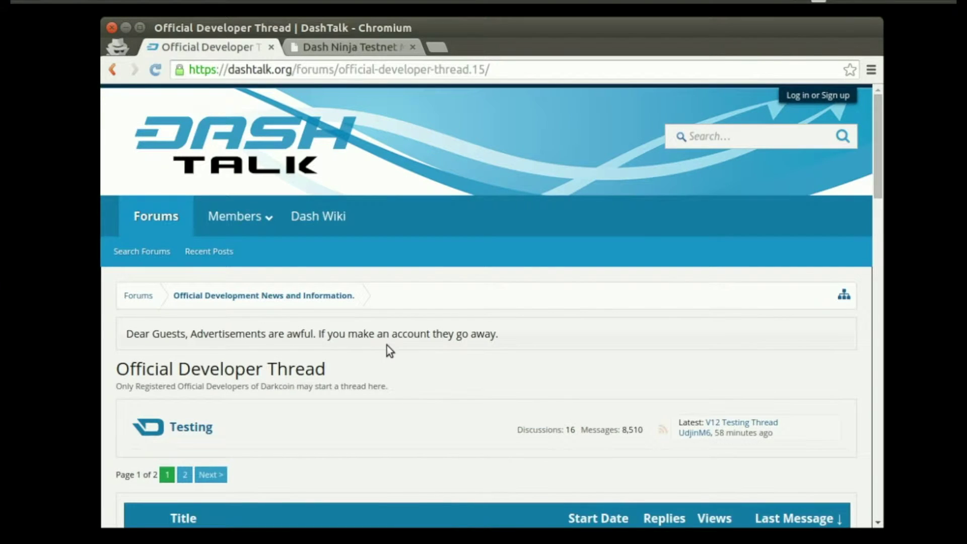
scroll(385, 341, "down", 2)
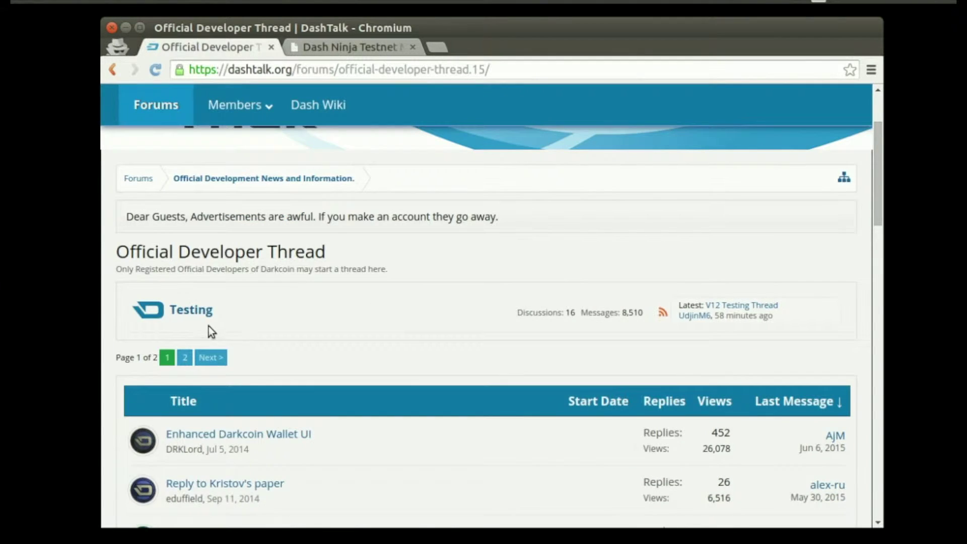
left_click(198, 311)
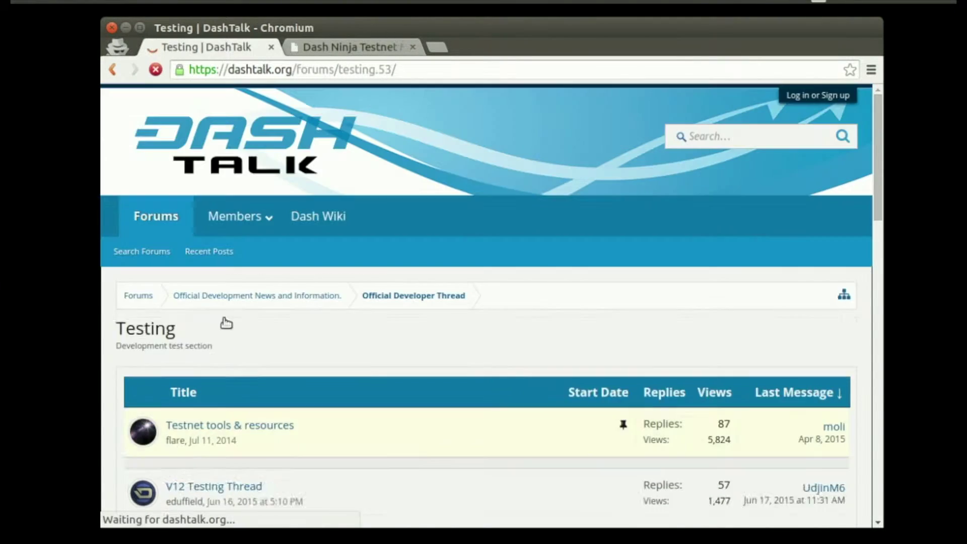
scroll(253, 322, "down", 3)
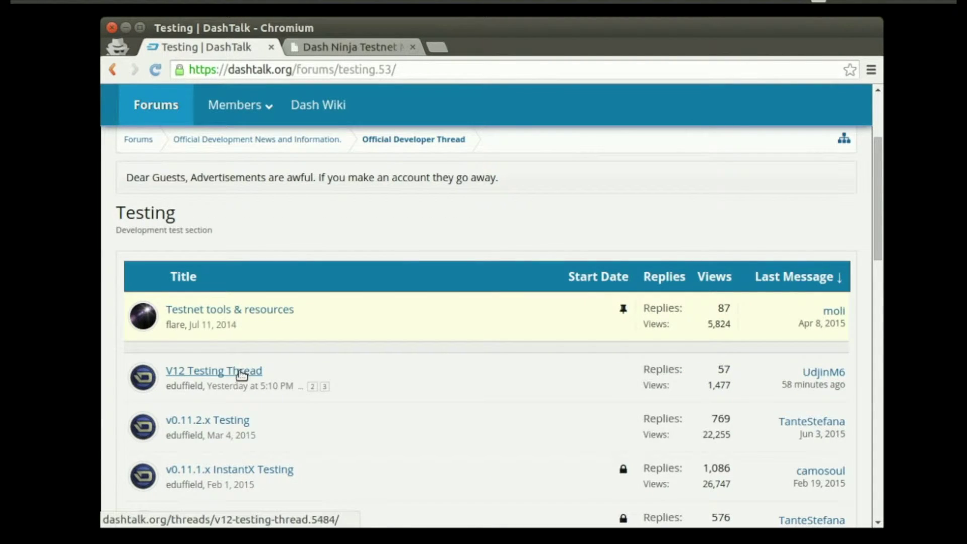
mouse_move(233, 377)
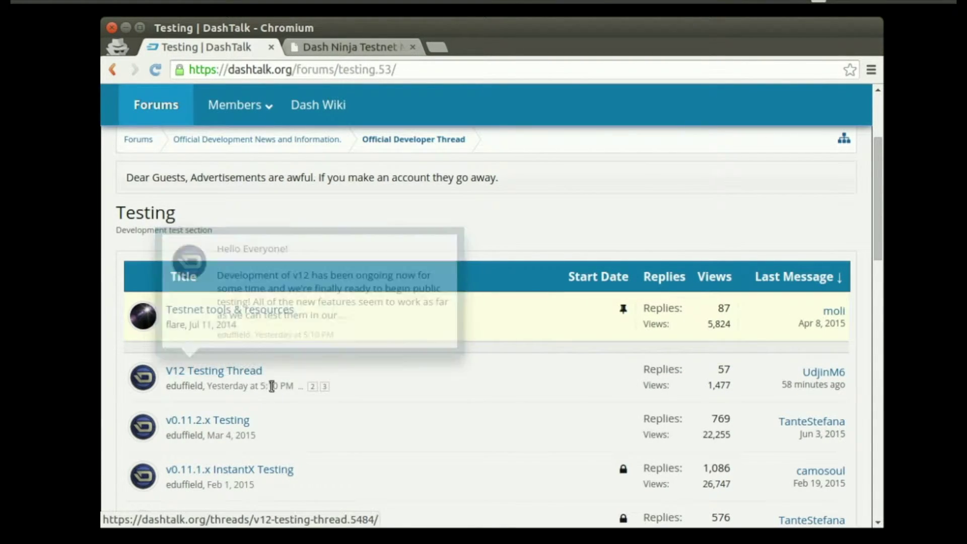
left_click(325, 387)
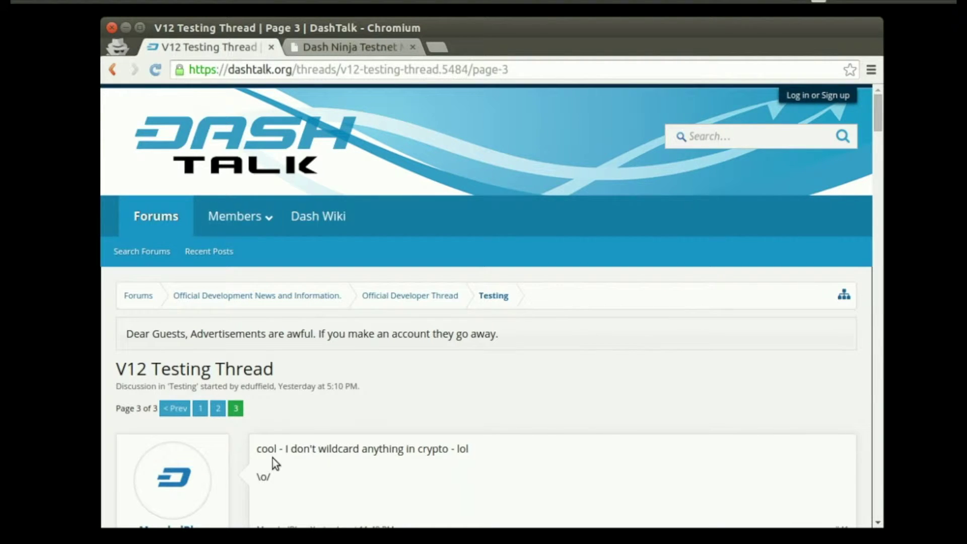
Scroll down to flare's post and download dash-0.12.0-linux64.tar.gz (Linux 64bit build).
scroll(700, 324, "down", 4)
left_click_drag(878, 132, 867, 186)
scroll(432, 218, "up", 2)
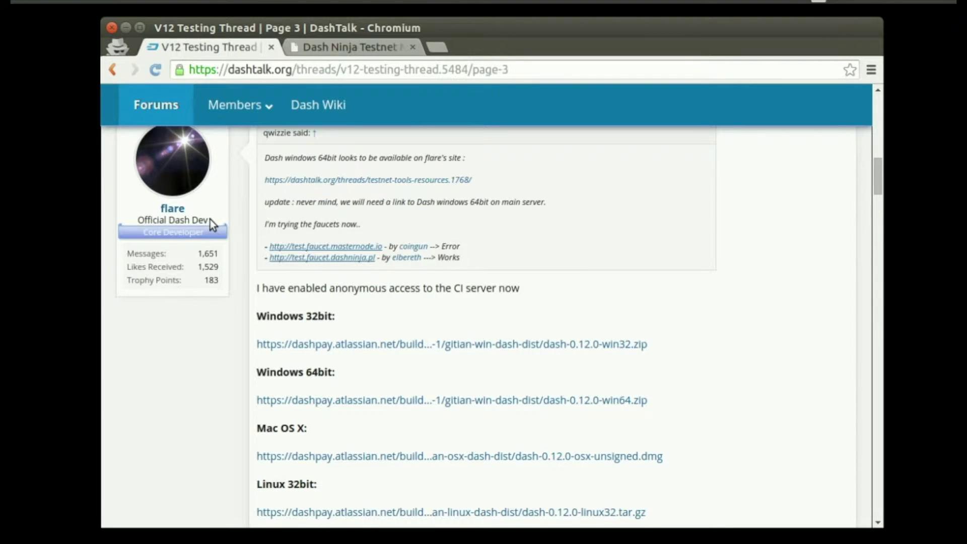
scroll(489, 292, "down", 1)
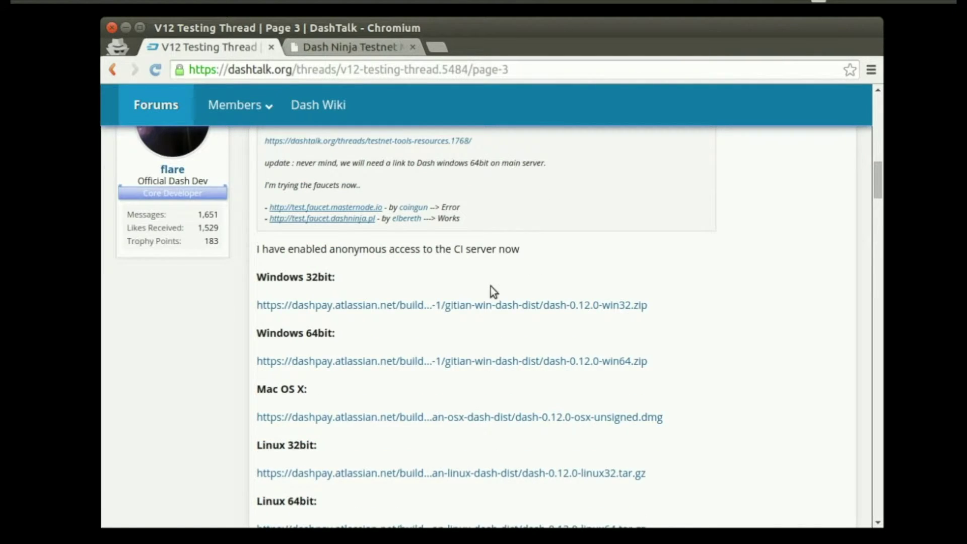
scroll(493, 282, "down", 1)
scroll(721, 264, "down", 1)
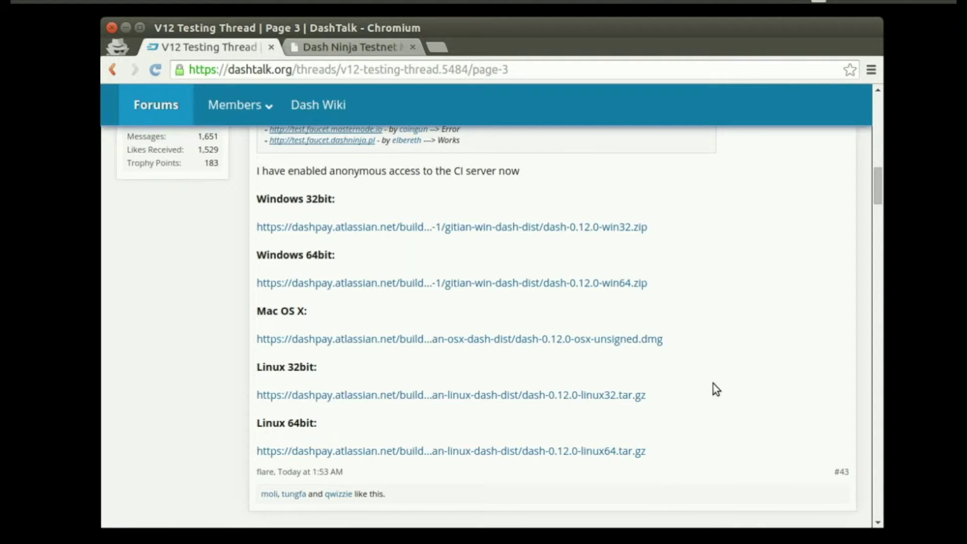
left_click(625, 462)
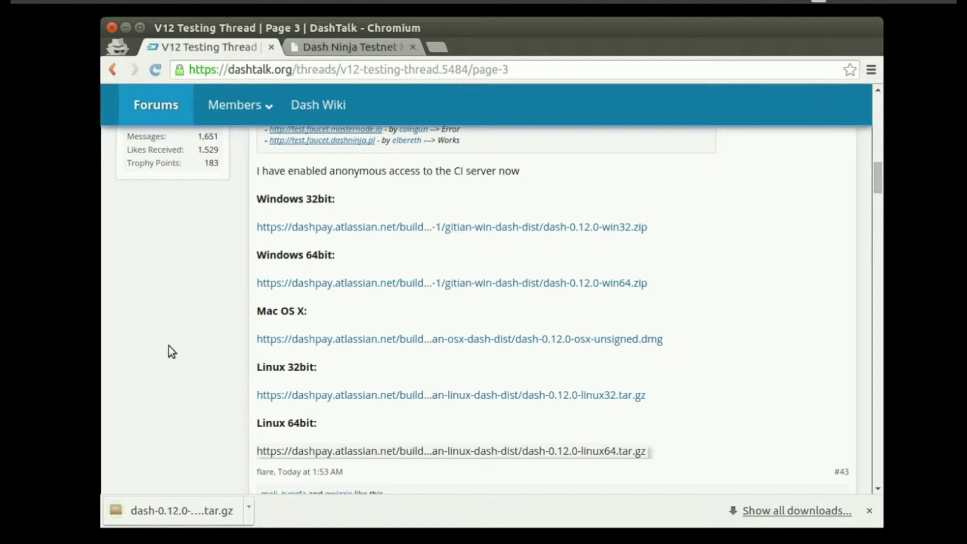
Open the finished dash-0.12.0-linux64.tar.gz download from the browser's download bar.
left_click(148, 512)
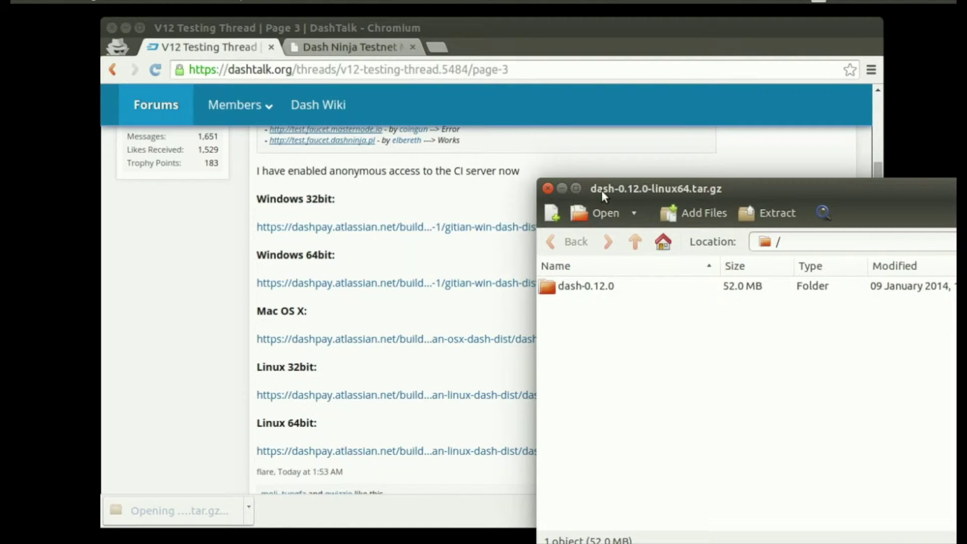
Drag the dash-0.12.0 folder out of the archive onto the desktop, then close Archive Manager.
left_click_drag(602, 189, 484, 132)
left_click_drag(458, 229, 60, 198)
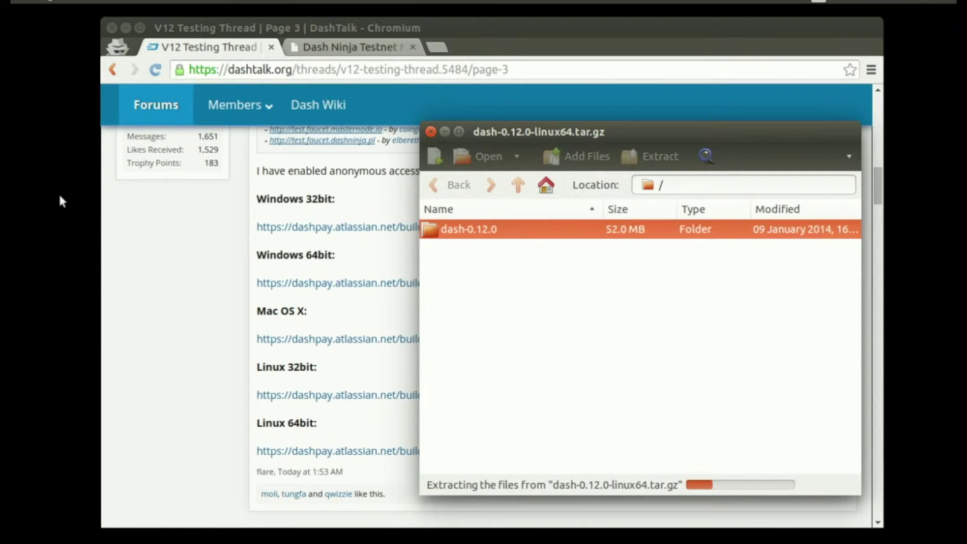
left_click(431, 132)
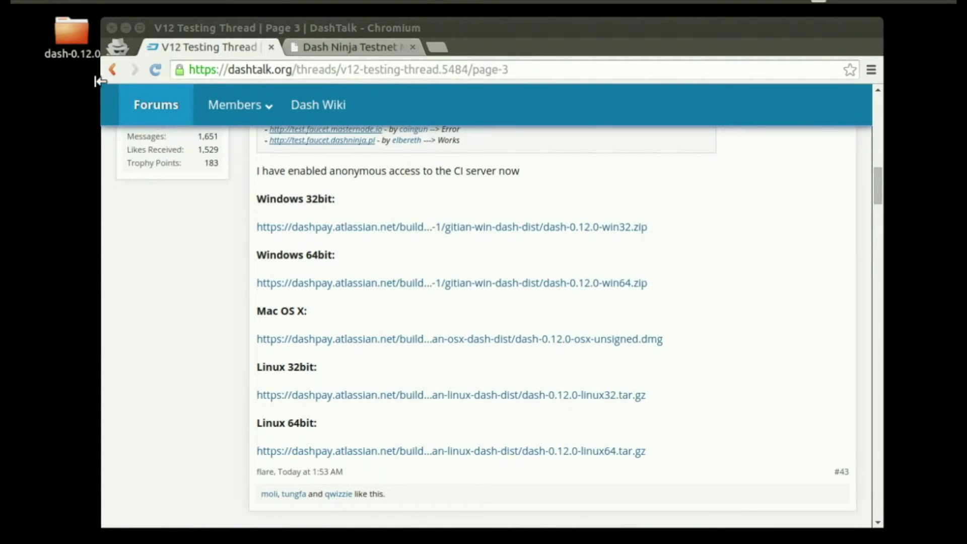
Move dash-qt from dash-0.12.0/bin onto the desktop, close that window, and open Home.
double_click(74, 35)
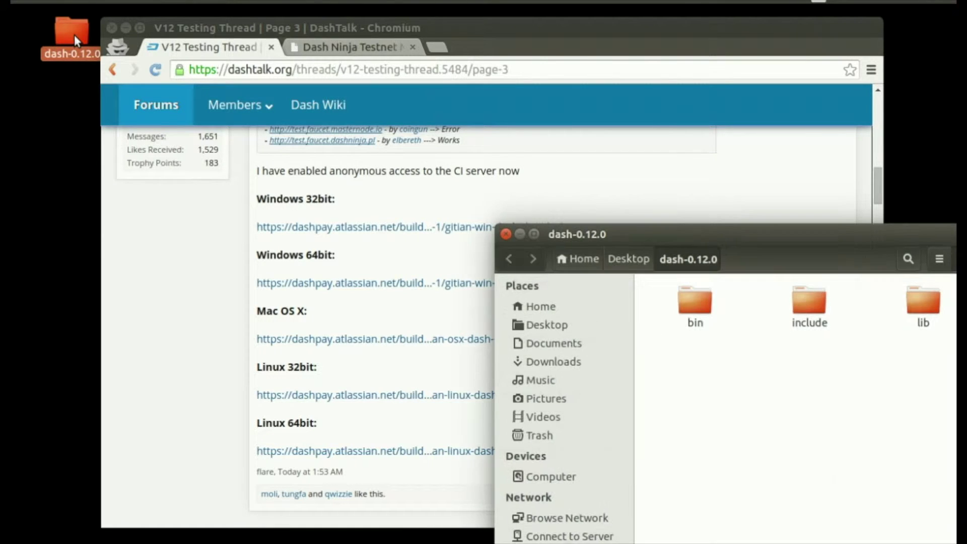
left_click_drag(691, 231, 463, 154)
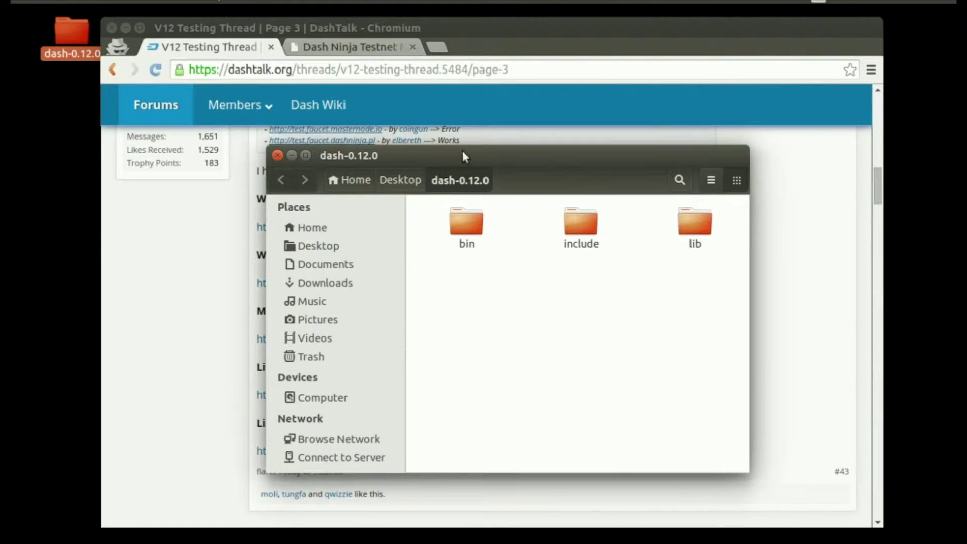
double_click(462, 225)
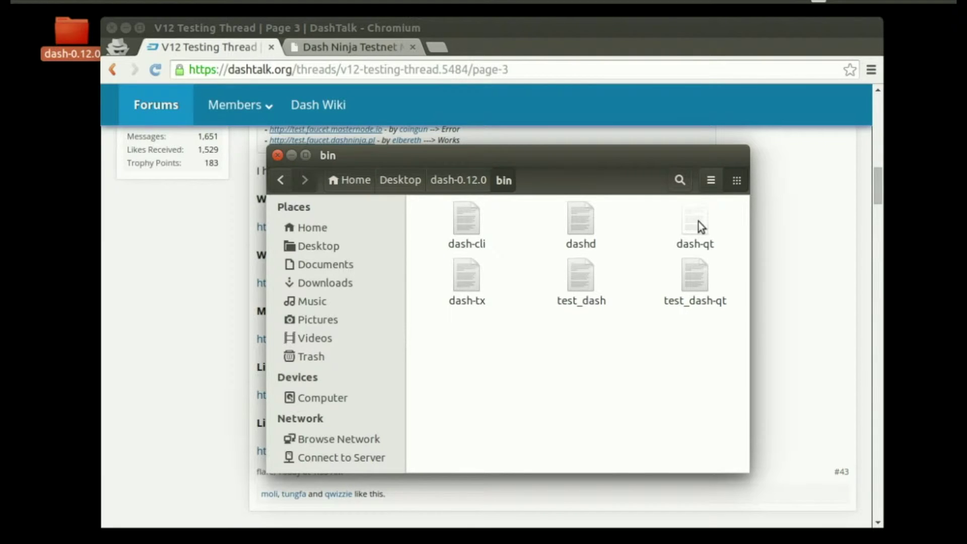
left_click_drag(698, 222, 59, 216)
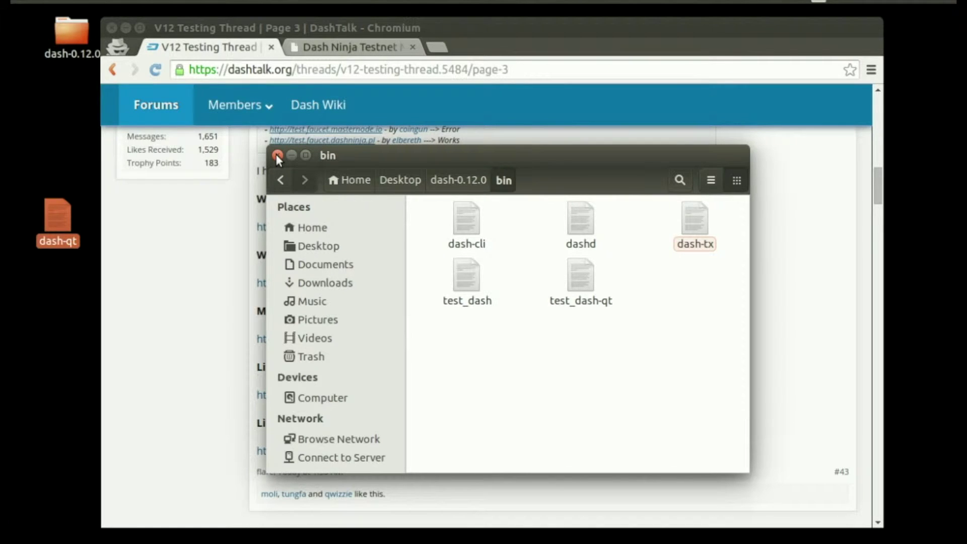
left_click(278, 156)
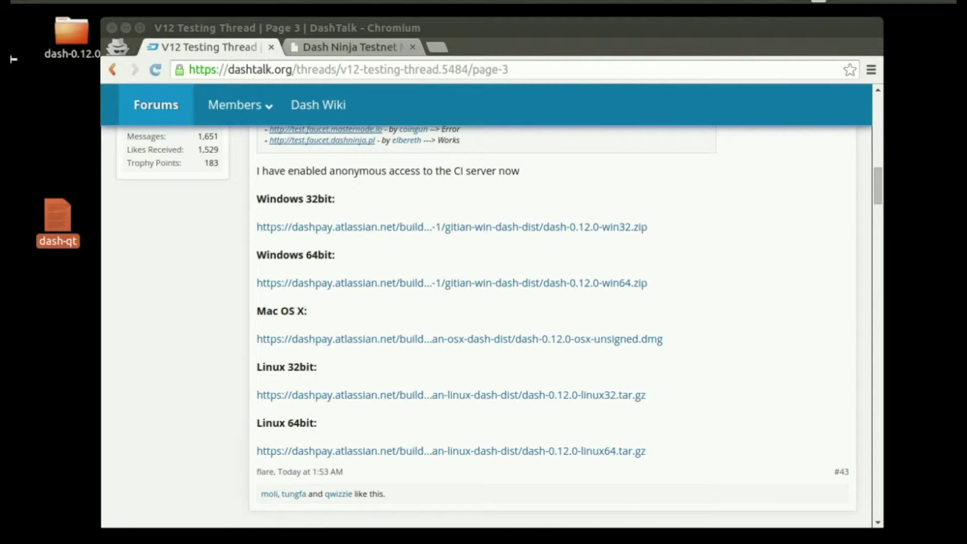
key("super+e")
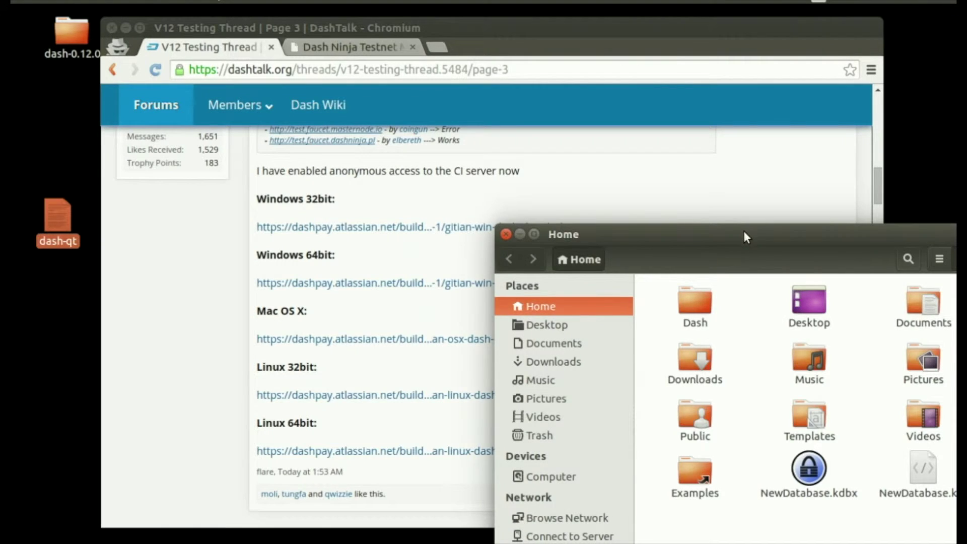
Reveal hidden files in Home, enter .dash, and open dash.conf with gedit.
left_click_drag(743, 231, 483, 135)
key("ctrl+h")
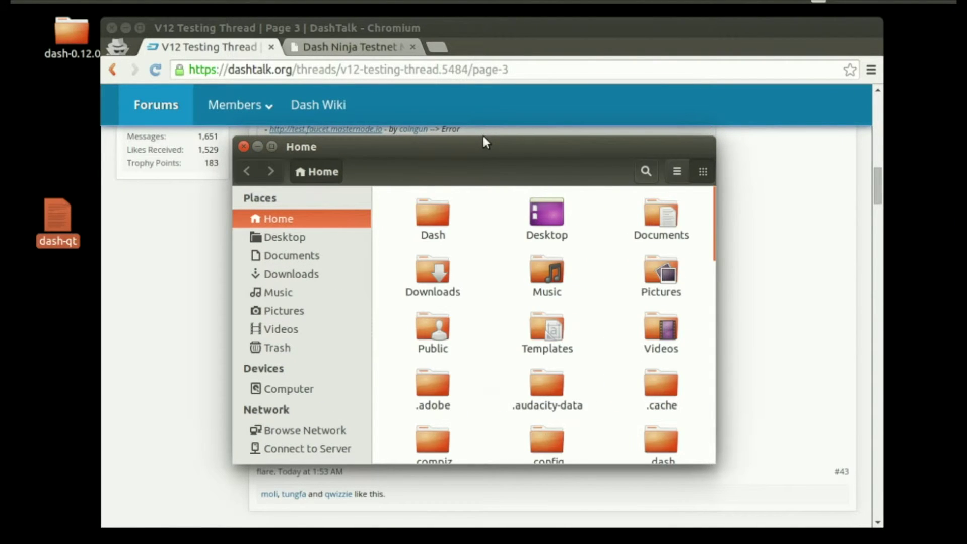
scroll(590, 338, "down", 1)
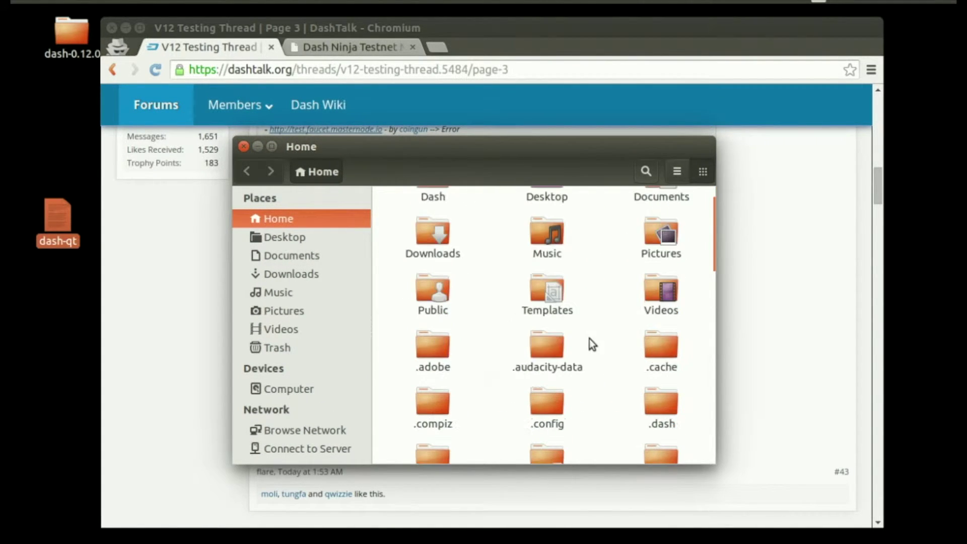
scroll(612, 325, "down", 2)
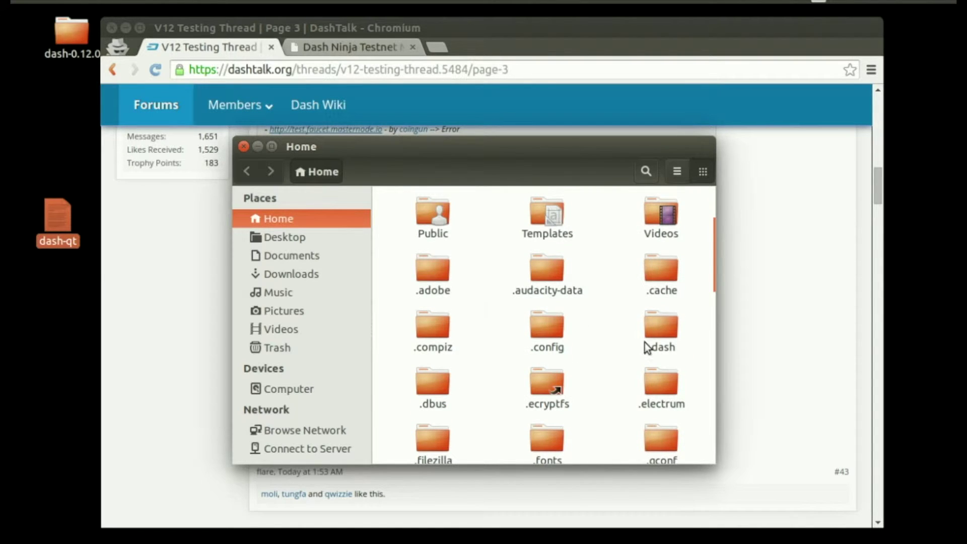
double_click(663, 328)
right_click(549, 273)
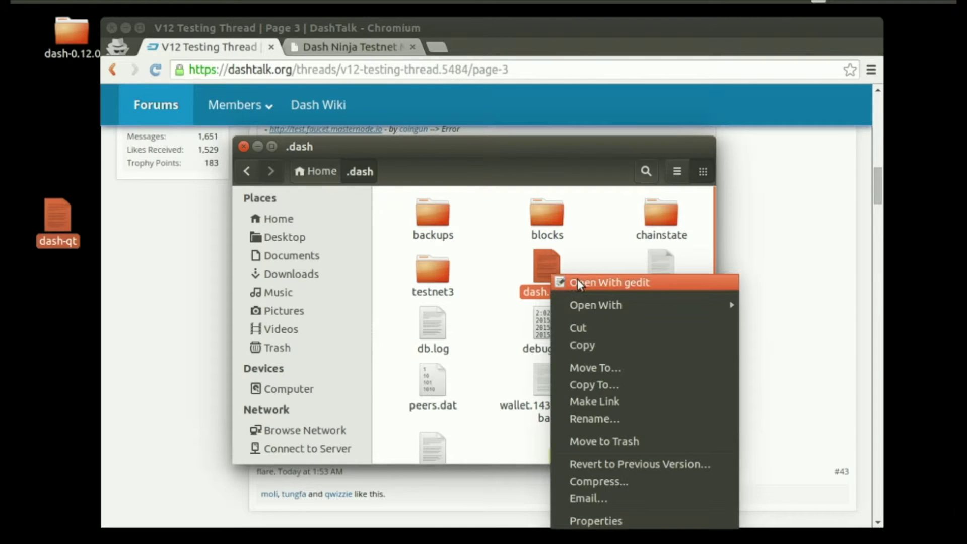
left_click(636, 283)
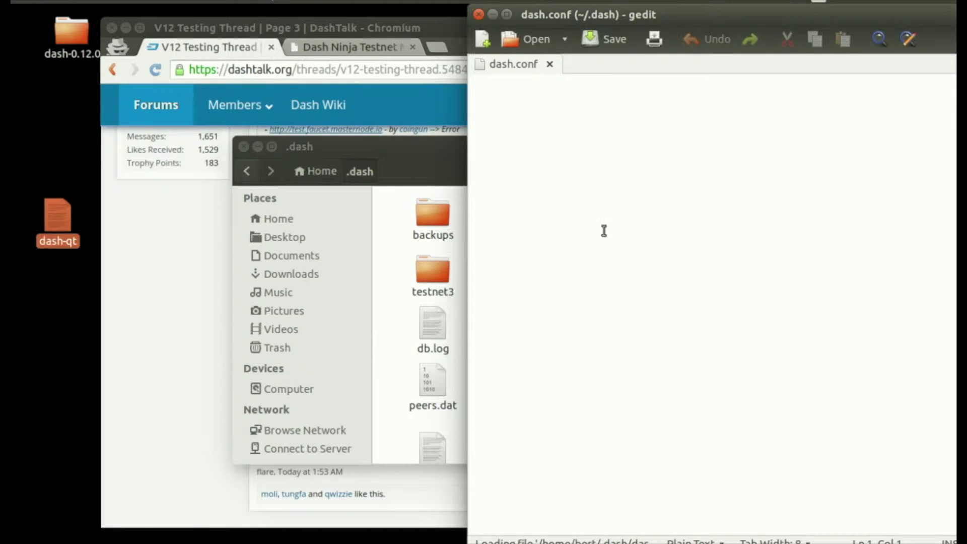
Write 'testnet = 1' in dash.conf, save it, and close gedit and the .dash window.
double_click(736, 20)
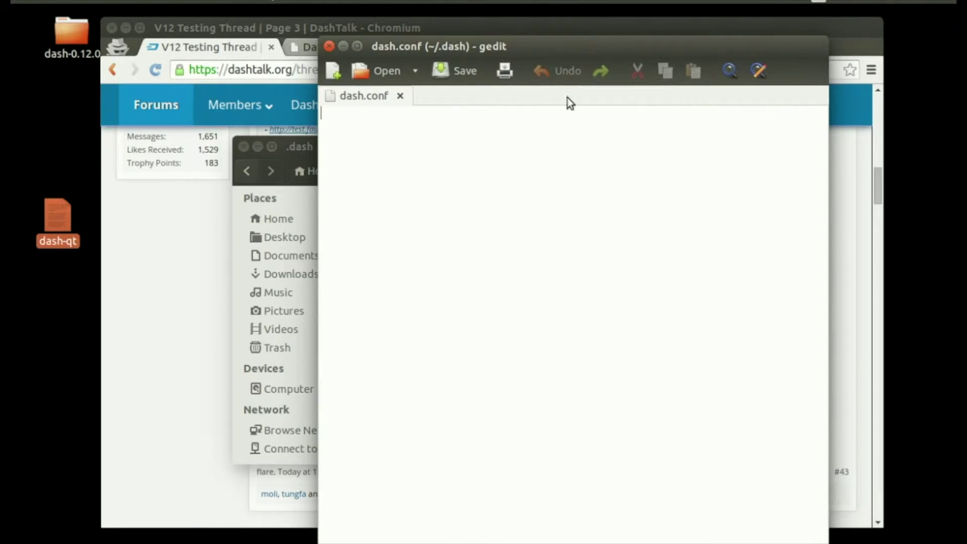
type("testn")
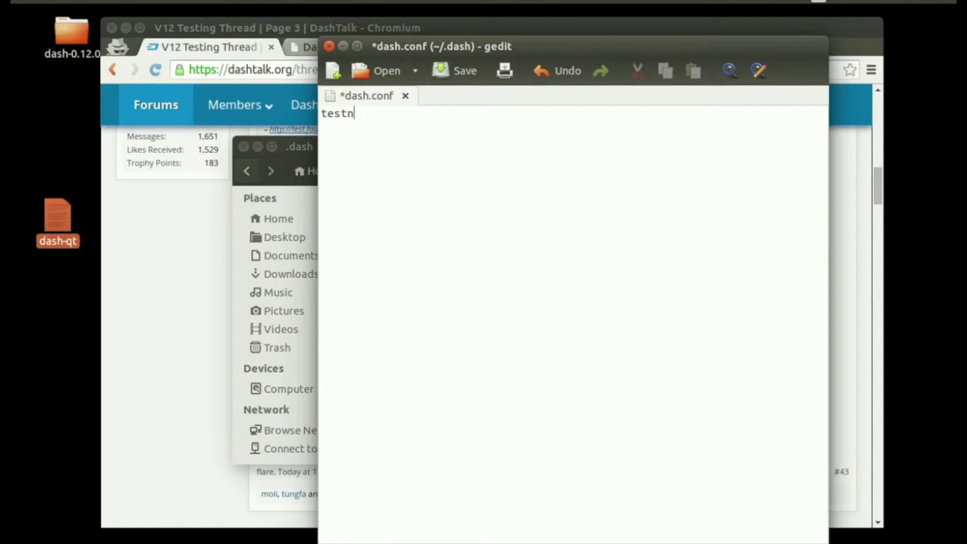
type("et = 1")
left_click(461, 69)
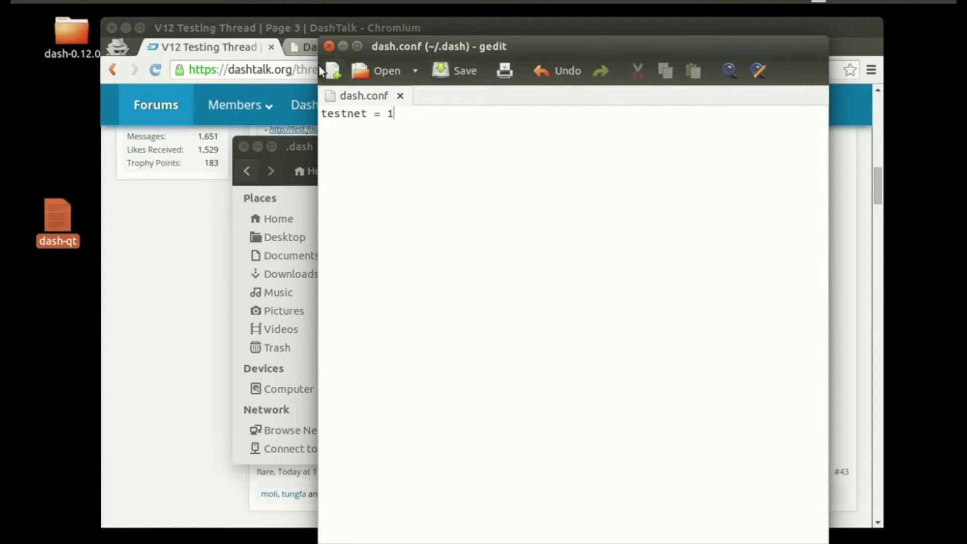
left_click(405, 96)
left_click(329, 47)
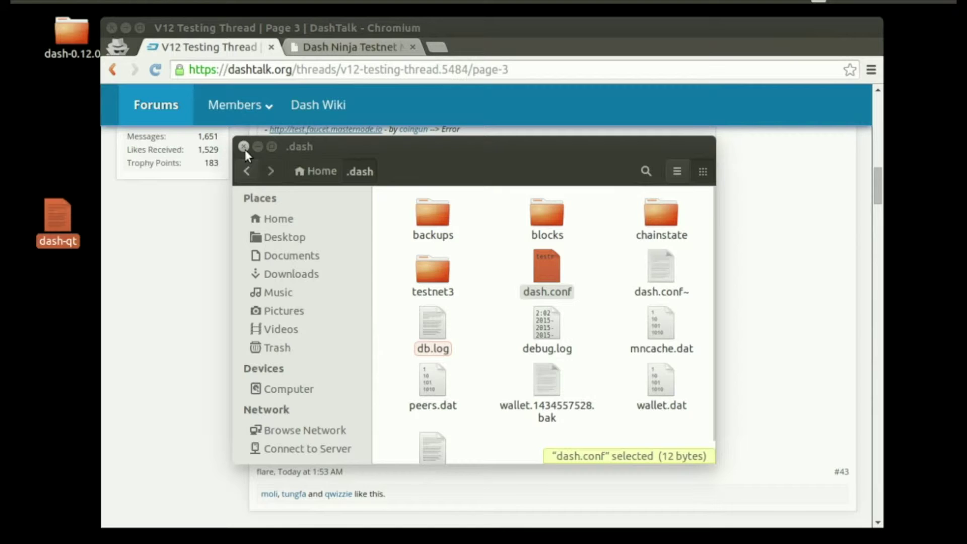
left_click(243, 147)
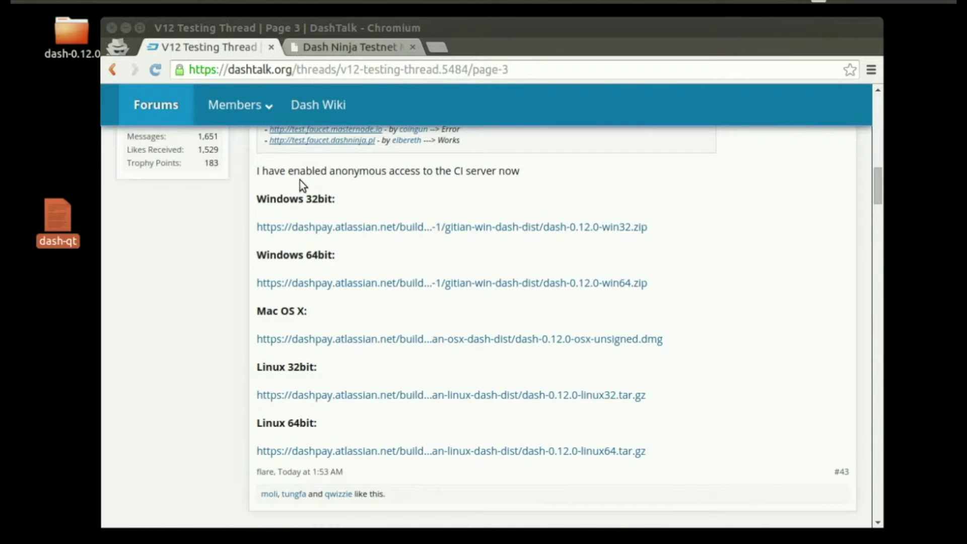
In a new terminal, run 'cd Desktop' then './dash-qt' to start Dash Core.
key("ctrl+alt+t")
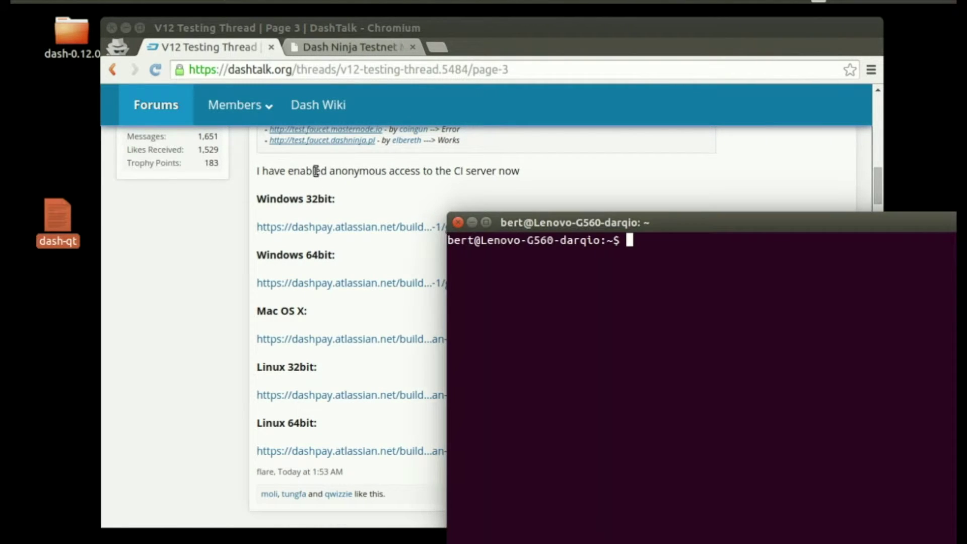
left_click_drag(795, 224, 564, 136)
type("cd")
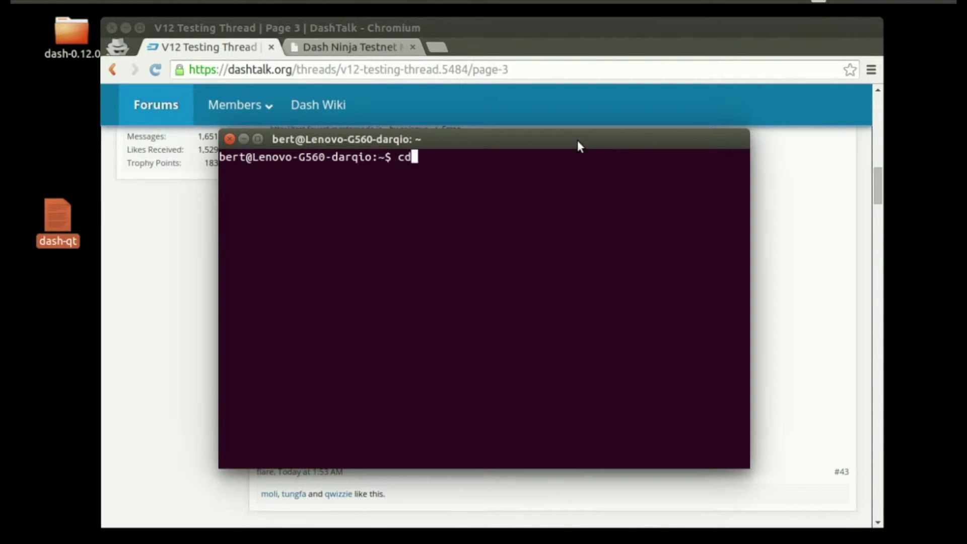
type(" Desktop")
key("Return")
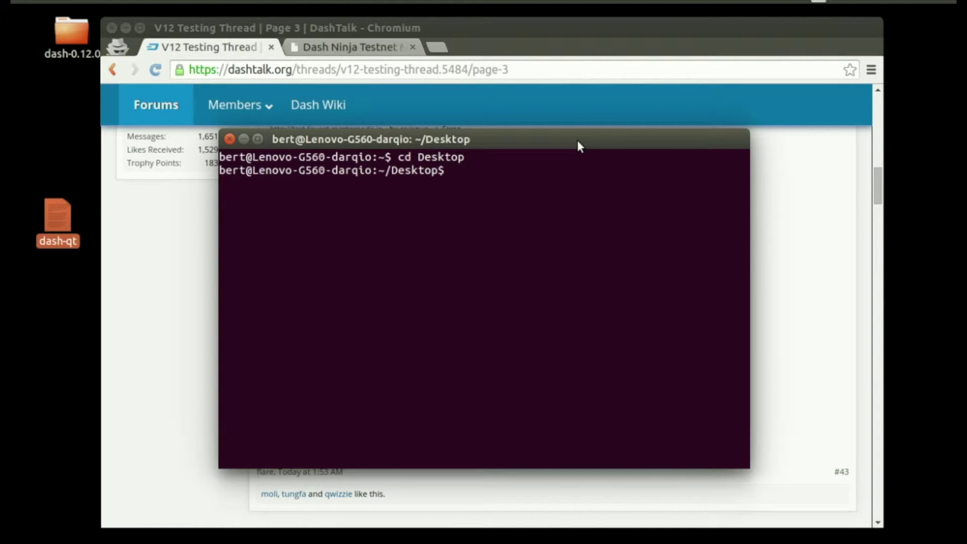
type("./dash-qt")
key("Return")
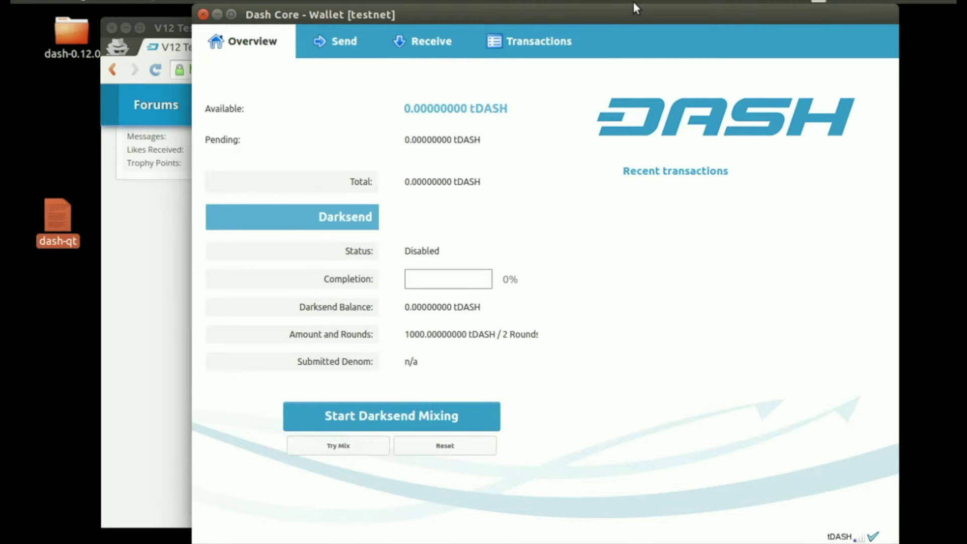
Let the testnet wallet load and position its window to show the 0.00000000 tDASH Overview.
mouse_move(618, 8)
left_mouse_down()
mouse_move(609, 31)
mouse_move(605, 11)
left_mouse_up()
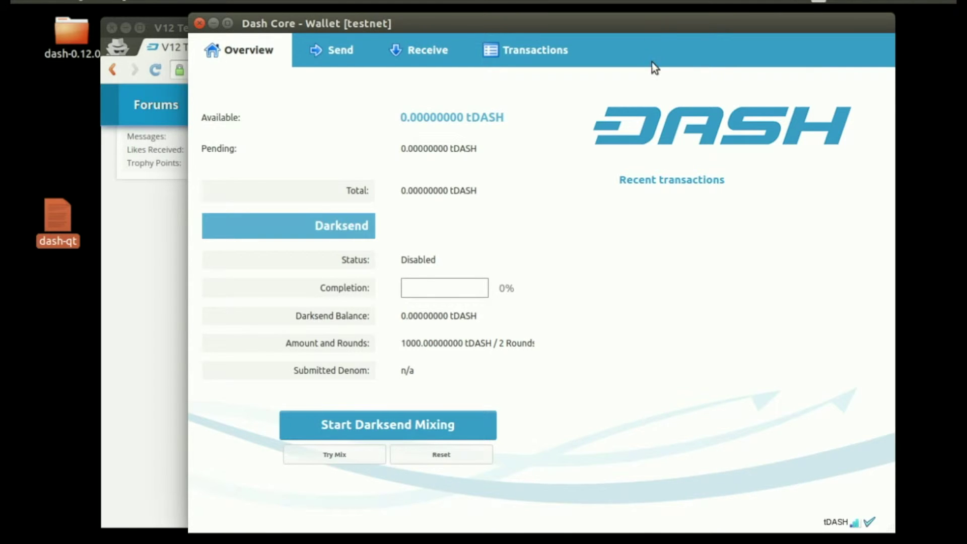
left_click_drag(647, 20, 693, 18)
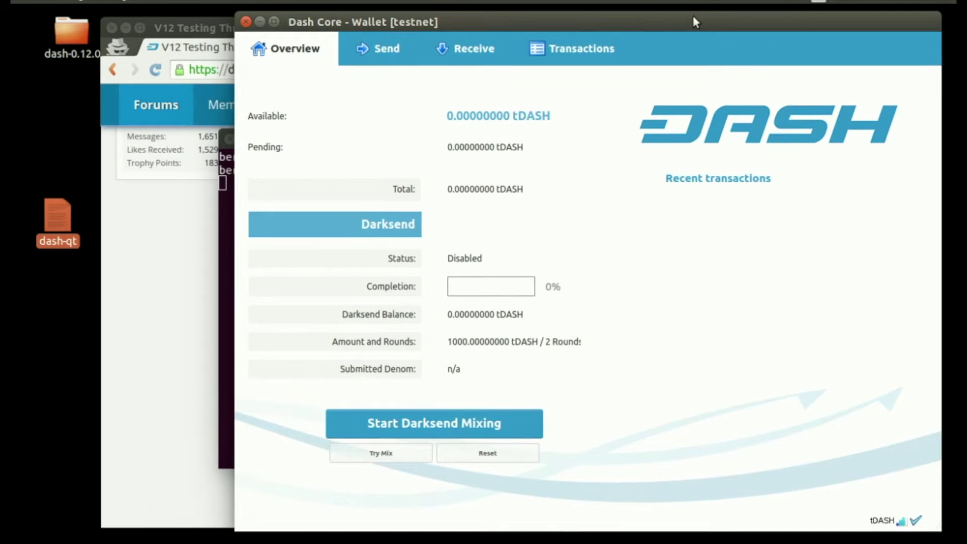
Switch Chromium to the Dash Ninja Testnet Masternode Faucet tab, then return to the wallet.
mouse_move(535, 115)
left_click(179, 249)
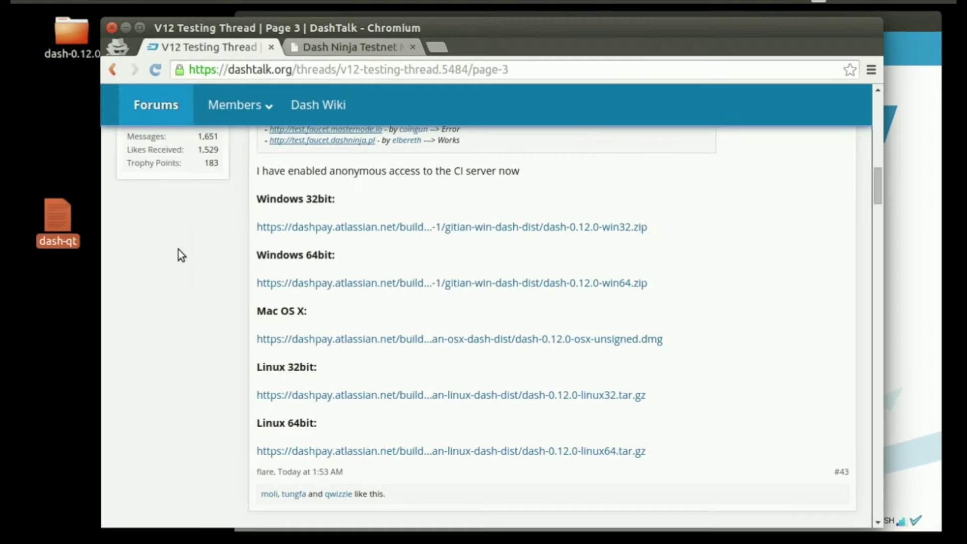
left_click(325, 46)
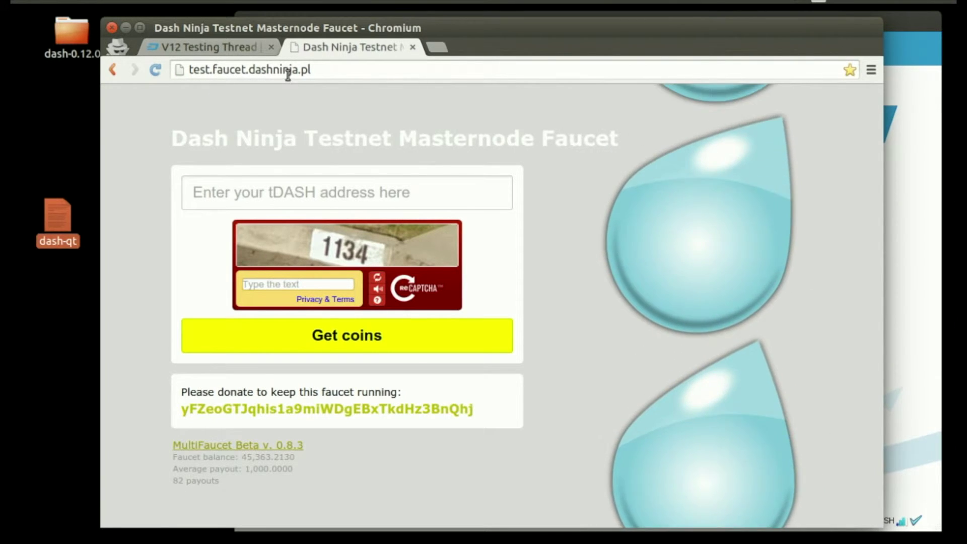
left_click(305, 71)
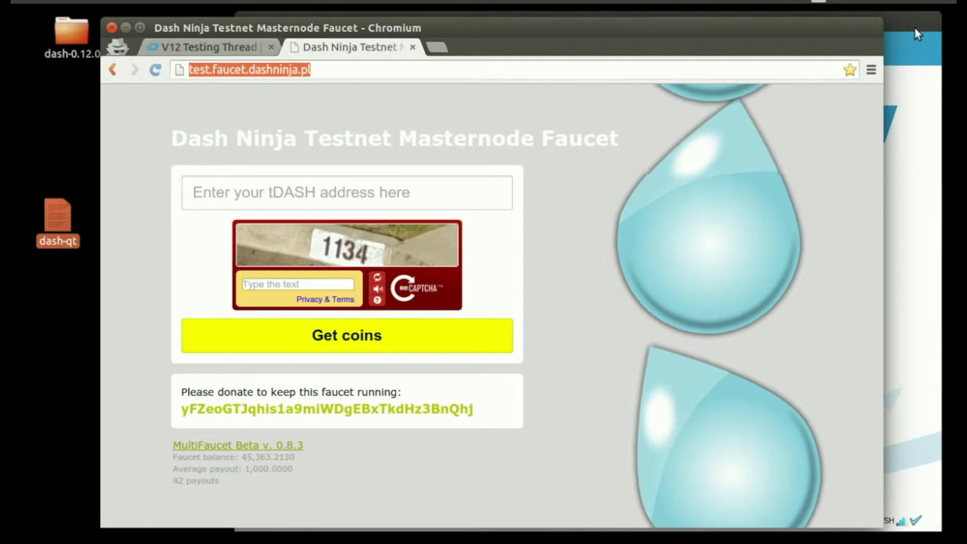
left_click(914, 24)
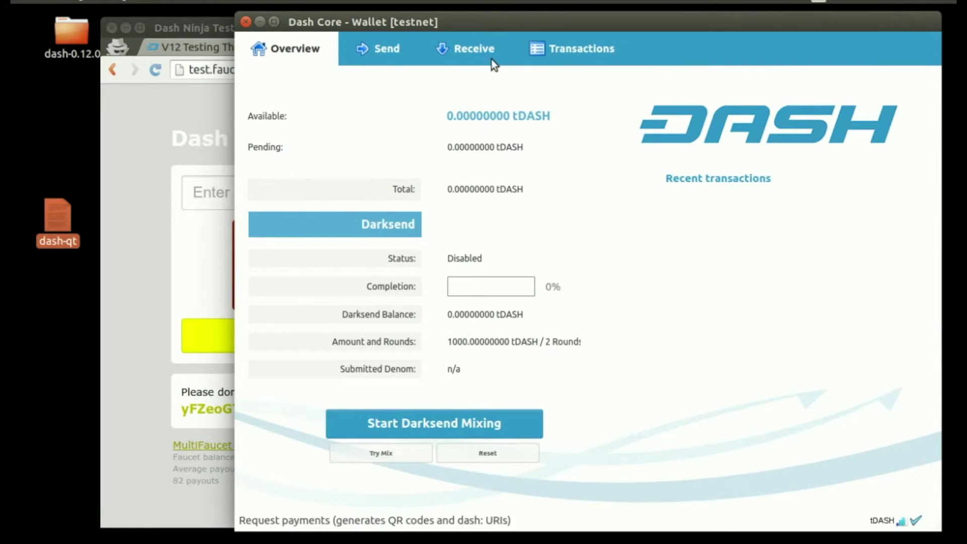
Generate a new payment request on the Receive tab and copy its receiving address.
left_click(474, 50)
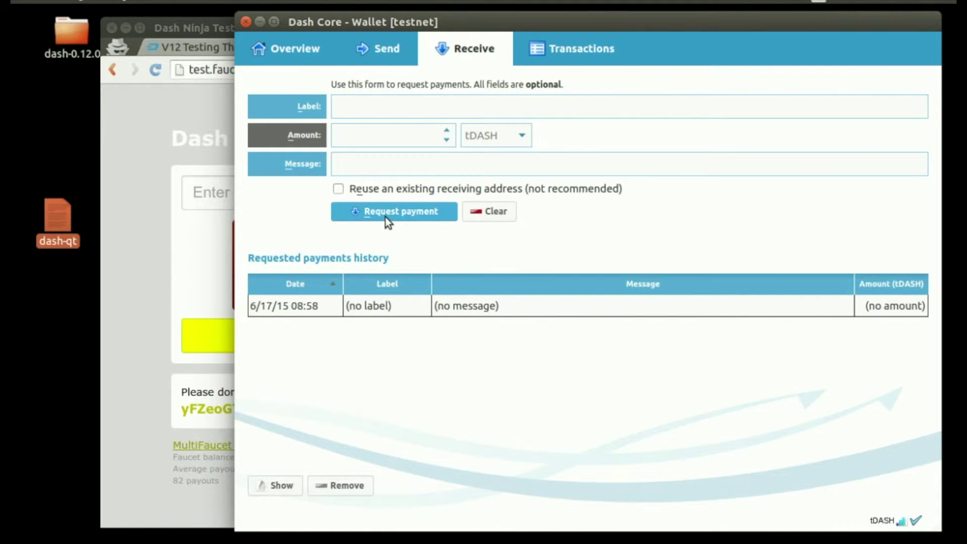
left_click(407, 211)
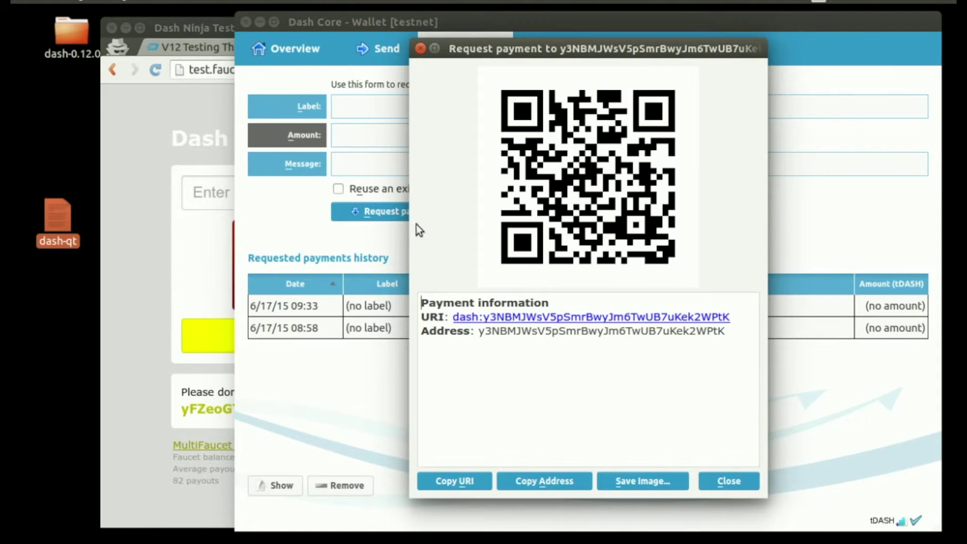
double_click(548, 331)
right_click(548, 336)
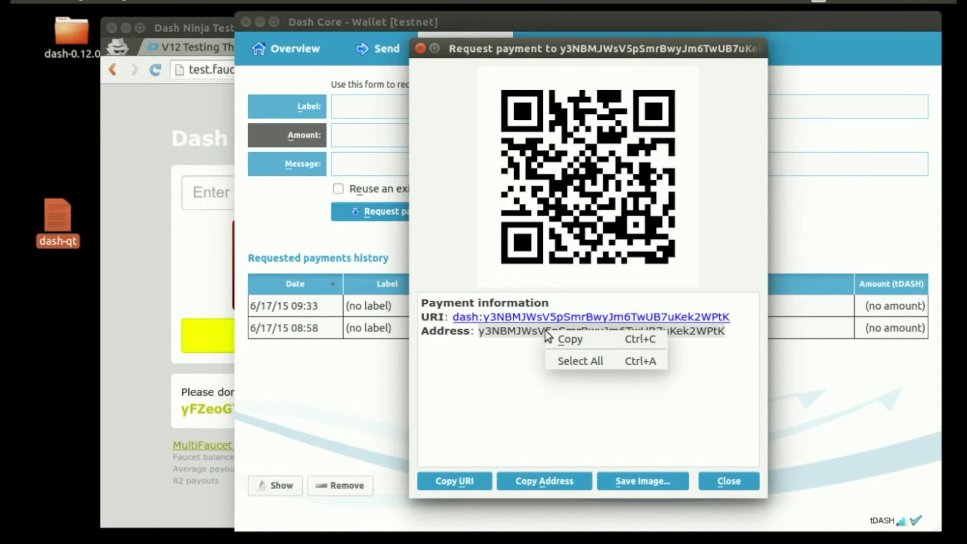
left_click(570, 339)
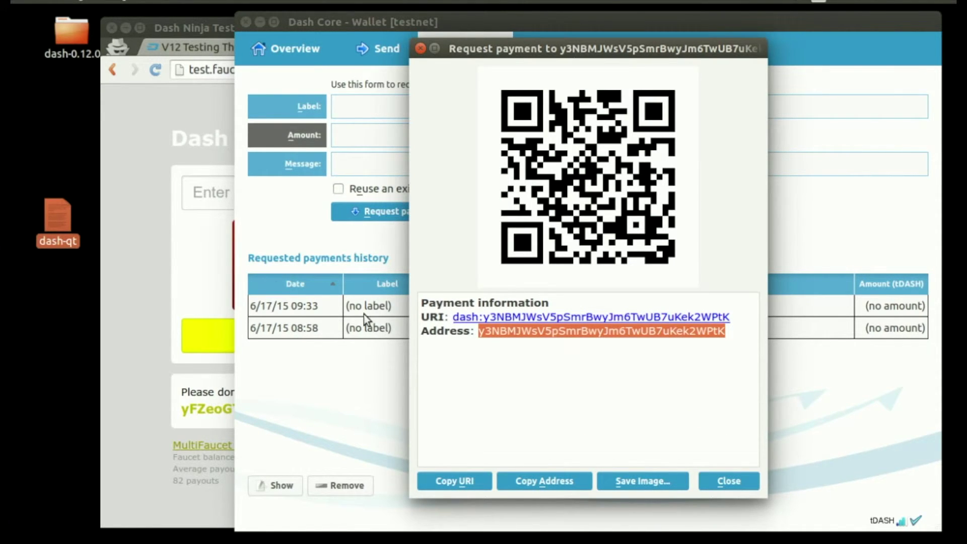
left_click(188, 235)
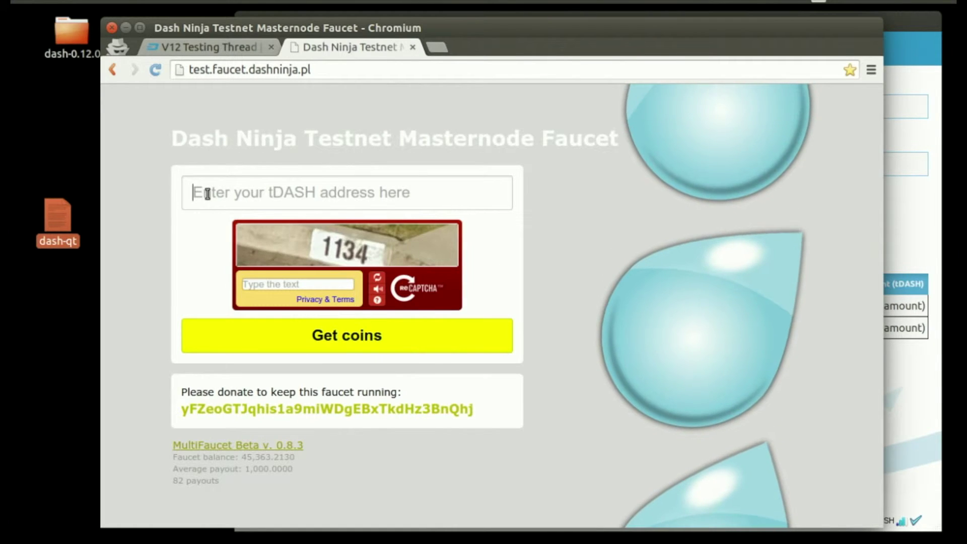
Paste the wallet address into the faucet, answer the captcha, and claim 1,000 tDASH.
right_click(206, 194)
left_click(252, 286)
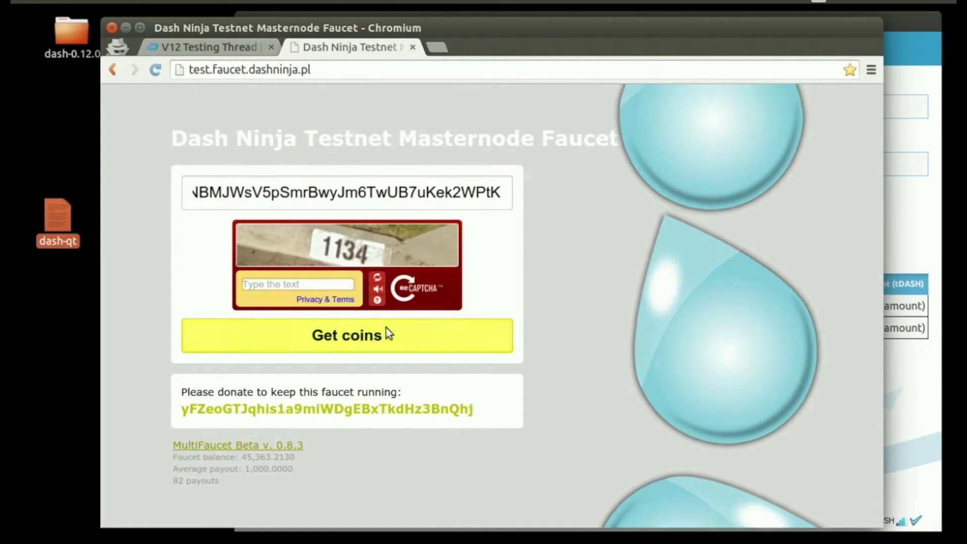
left_click(315, 286)
type("1134")
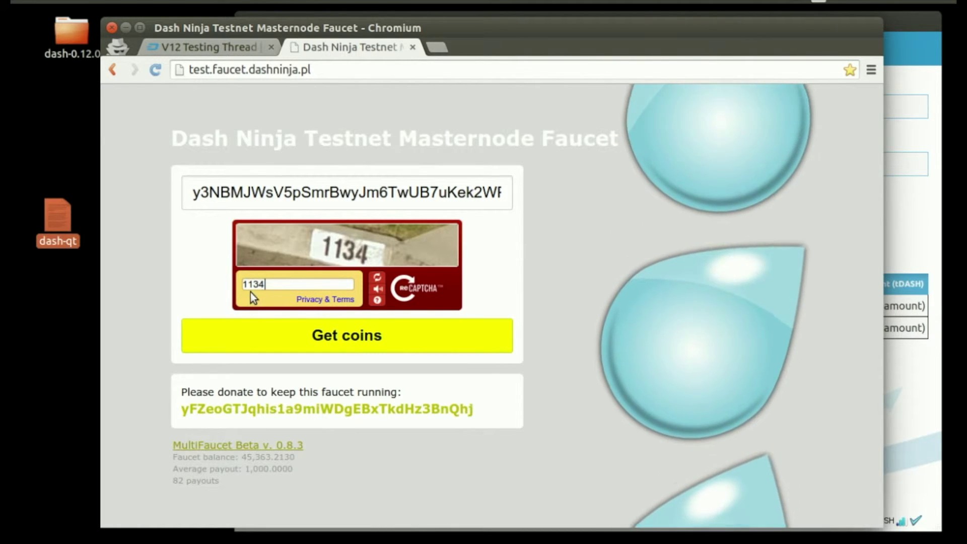
left_click(342, 341)
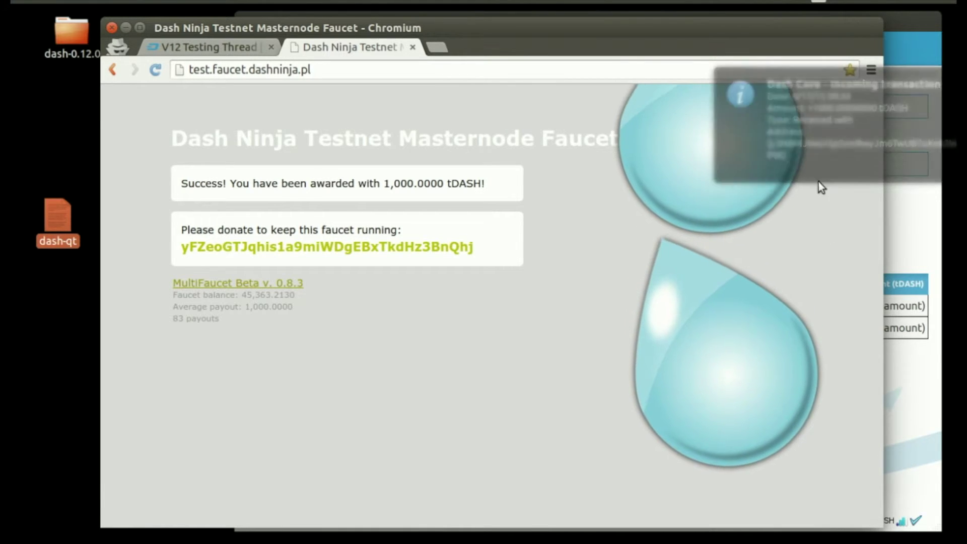
left_click(899, 223)
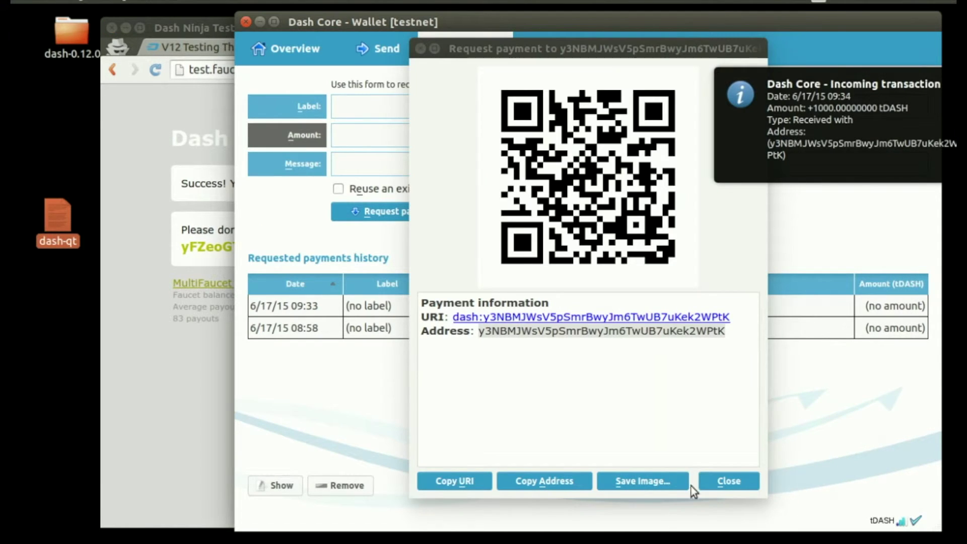
Close the payment request, confirm 1,000 tDASH pending on the Overview, and quit Dash Core.
left_click(737, 480)
left_click(327, 45)
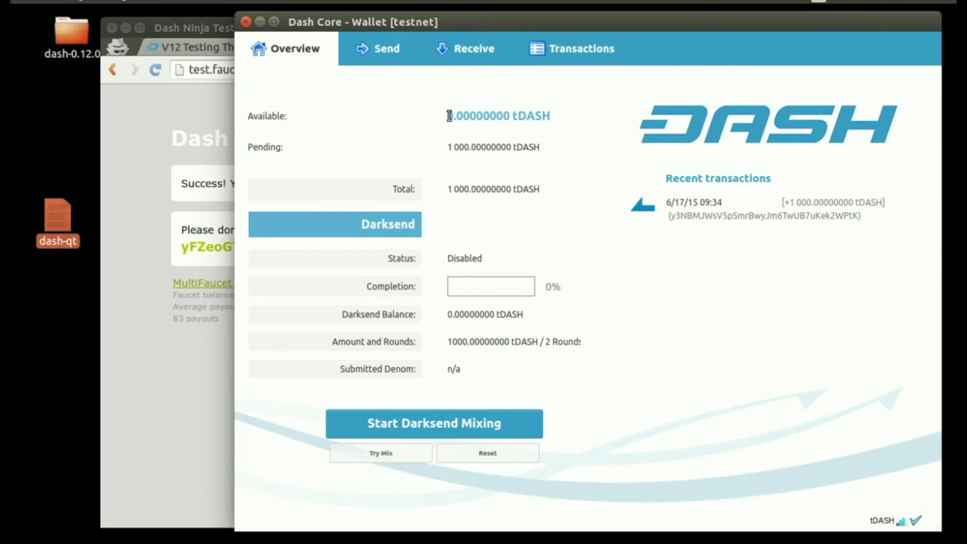
triple_click(524, 147)
left_click(518, 147)
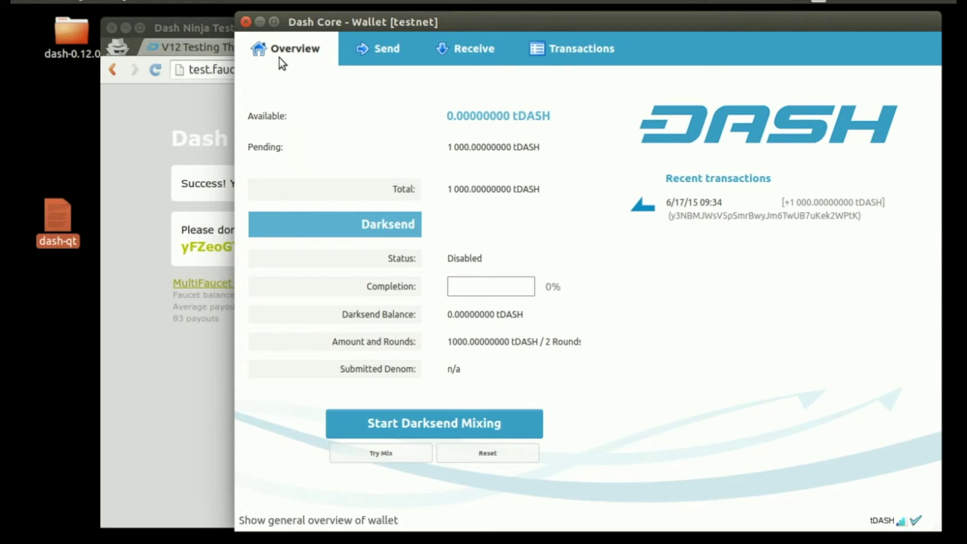
left_click(246, 22)
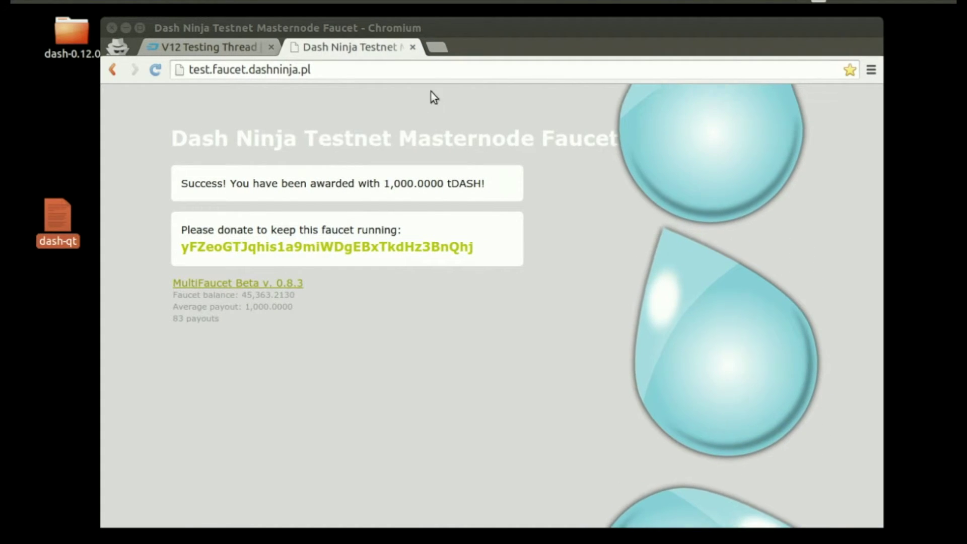
Close the faucet and forum browser tabs and the terminal window.
left_click(414, 47)
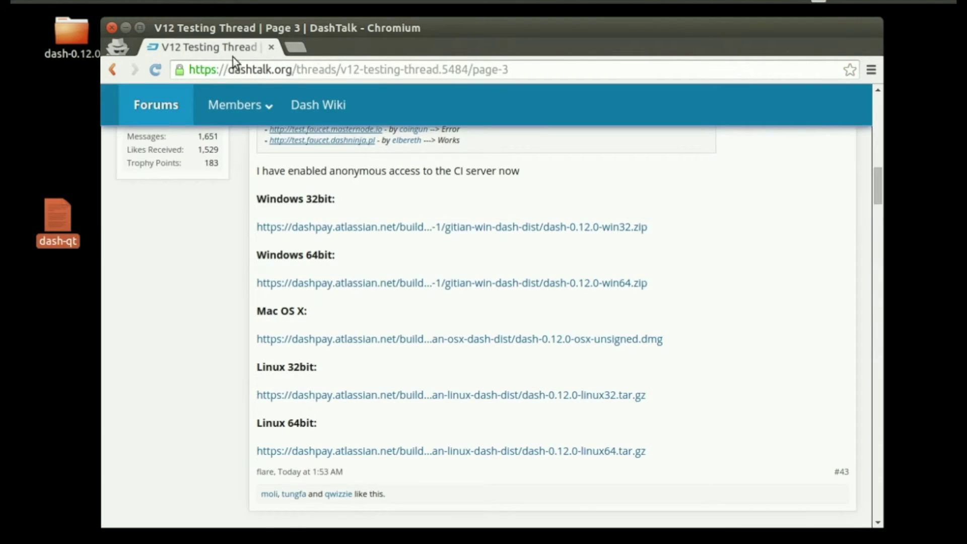
left_click(271, 49)
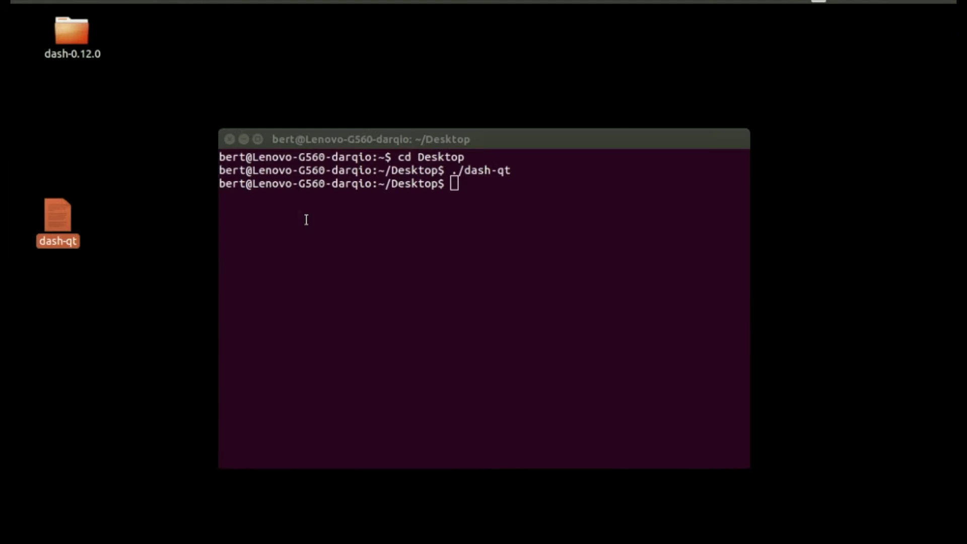
left_click(230, 139)
left_click(161, 167)
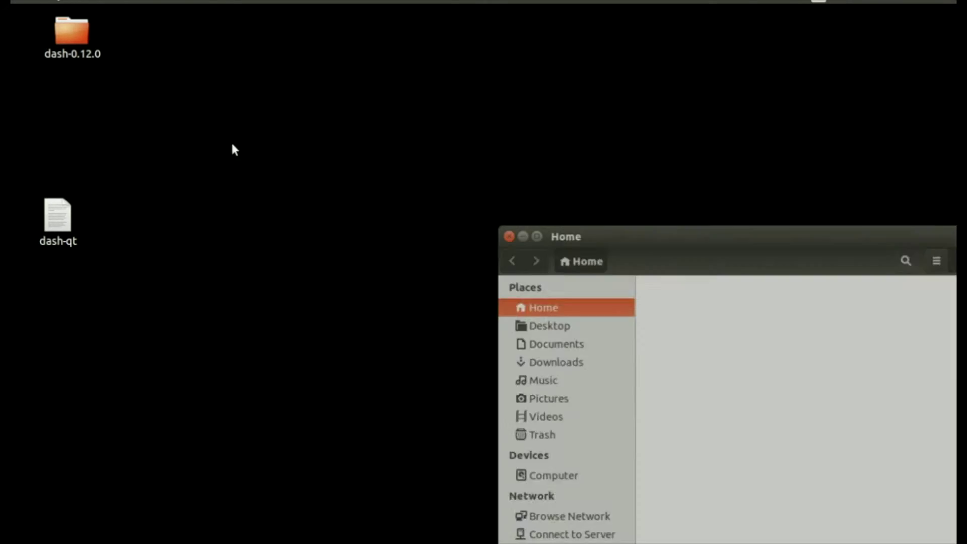
Show hidden files in Home with Ctrl+H and open the .dash folder.
left_click_drag(678, 228, 532, 138)
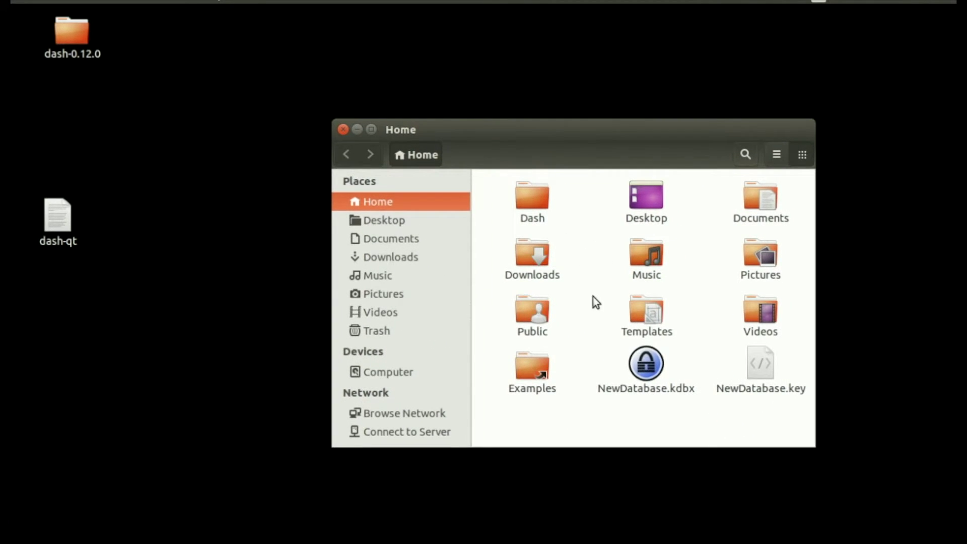
key("ctrl+h")
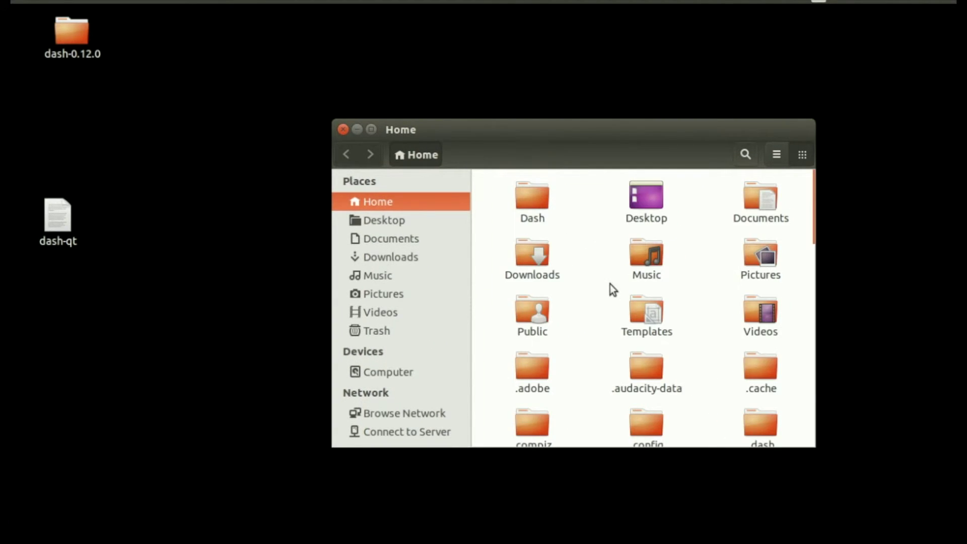
scroll(710, 321, "down", 3)
double_click(767, 349)
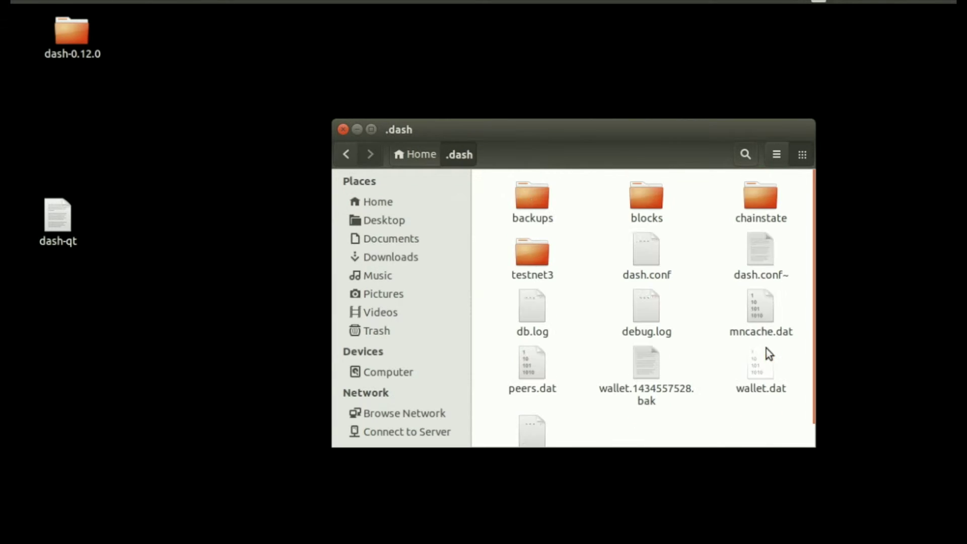
left_click_drag(627, 130, 525, 94)
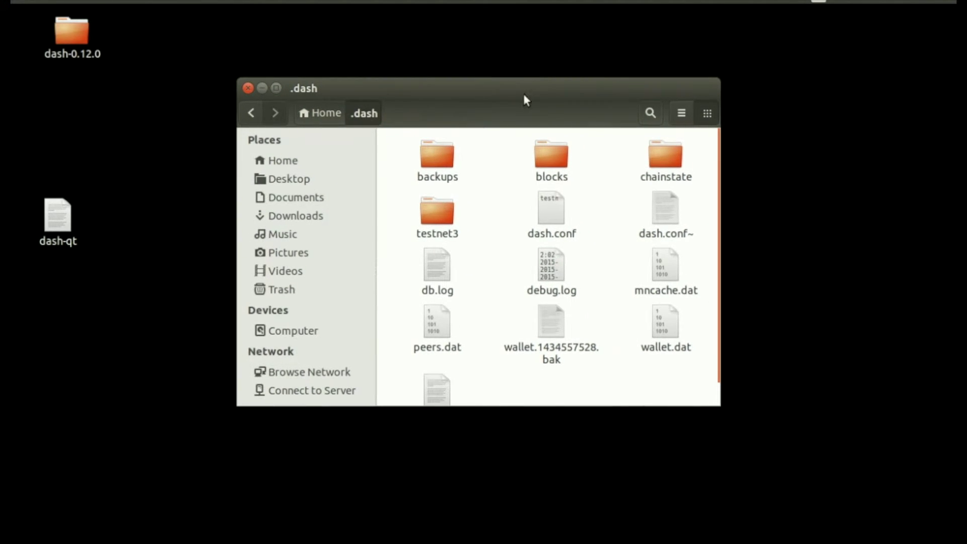
left_click(436, 215)
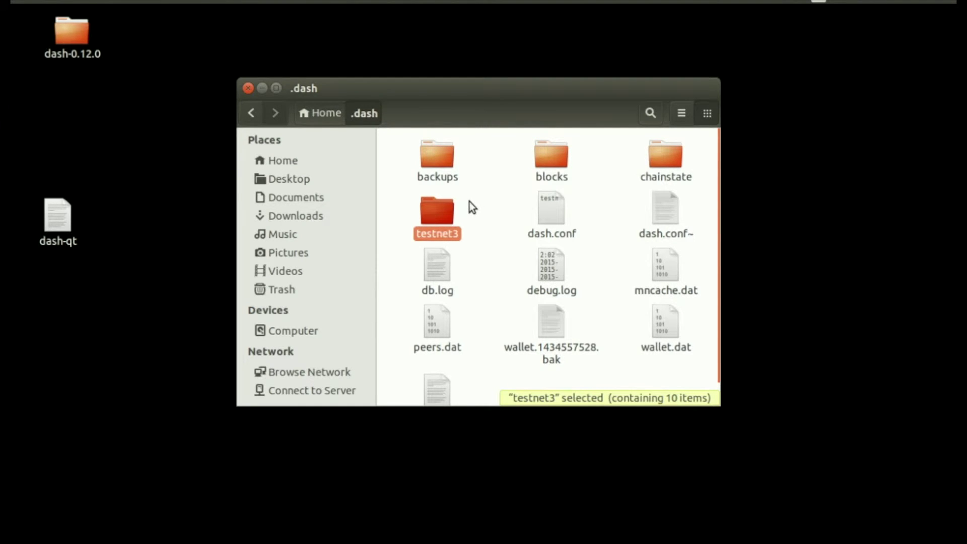
double_click(434, 216)
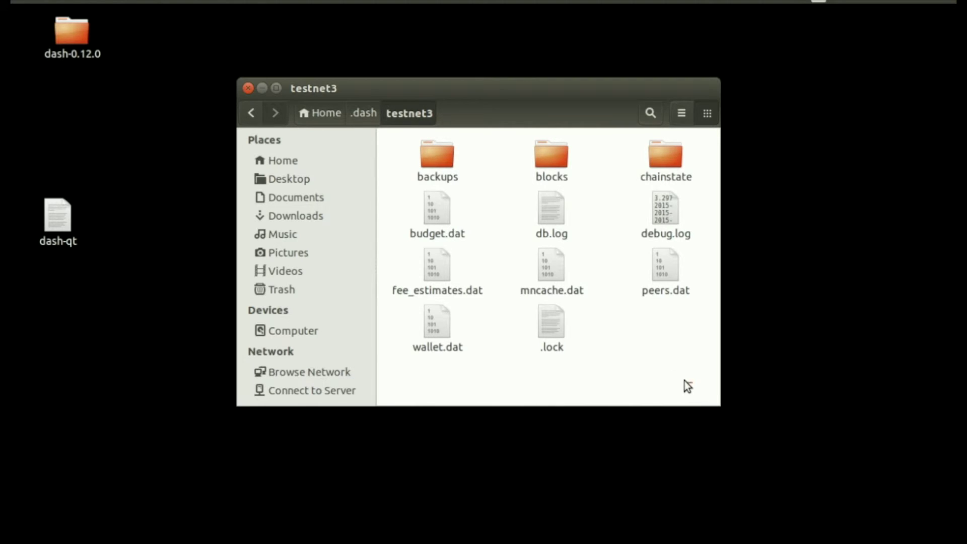
left_click_drag(684, 380, 403, 148)
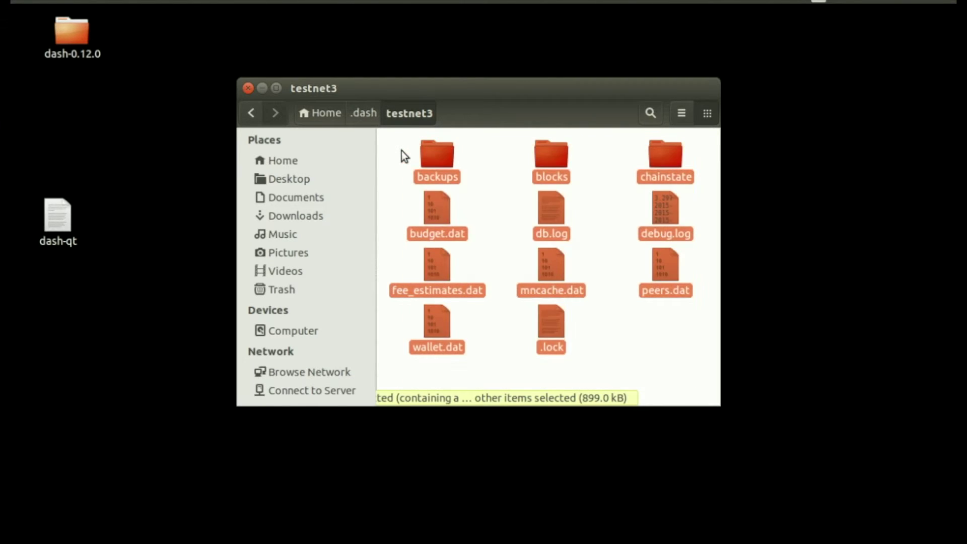
left_click(401, 150)
left_click(251, 115)
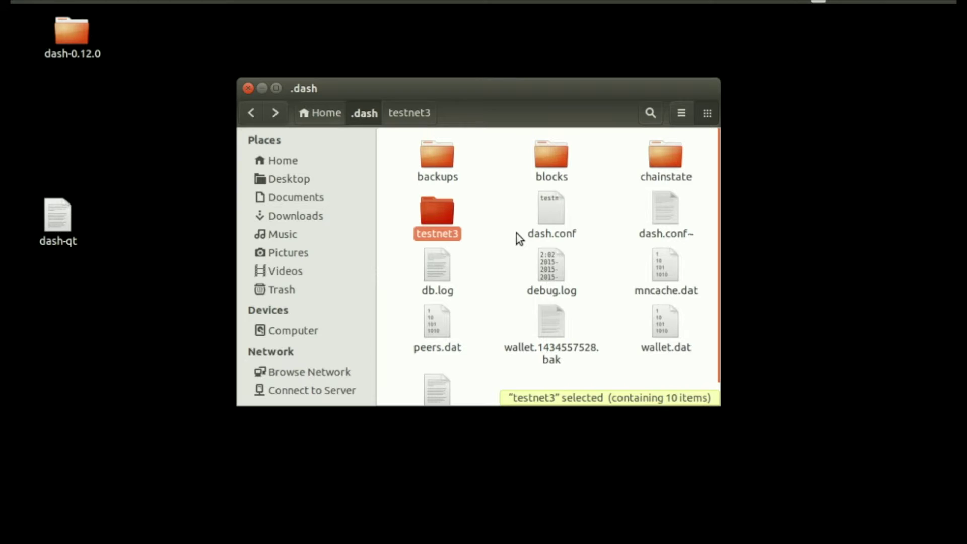
left_click(507, 229)
Open dash.conf in gedit, delete the testnet = 1 line, save it empty, and return Home.
left_click(551, 212)
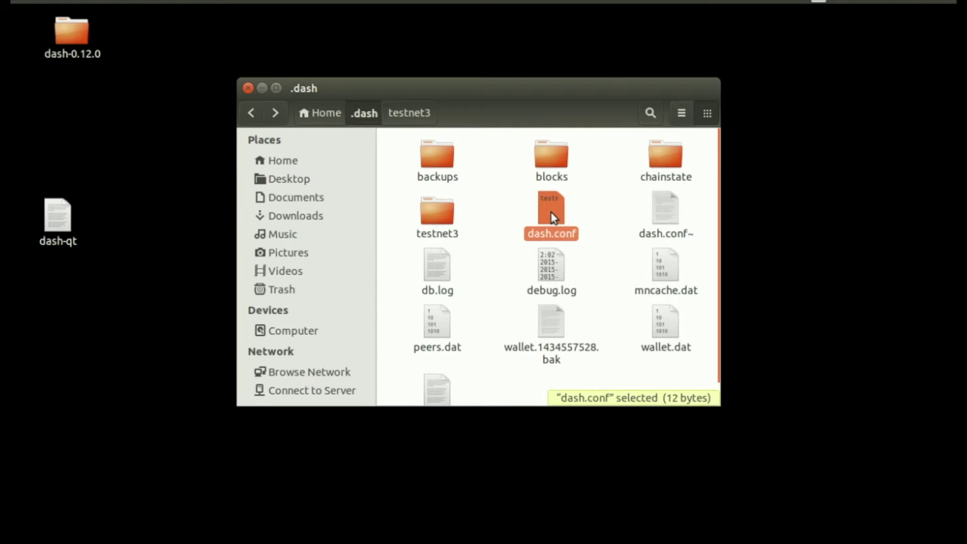
right_click(552, 213)
left_click(600, 221)
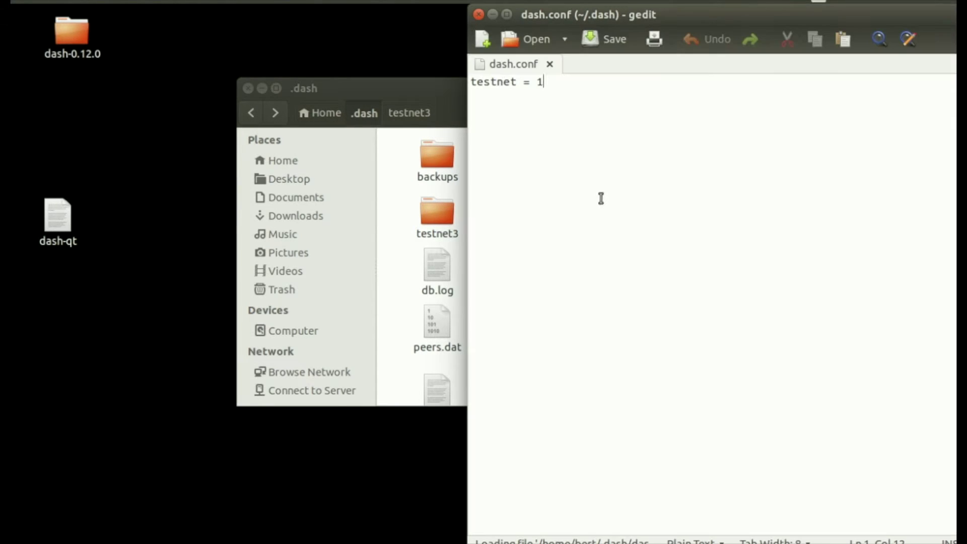
left_click_drag(576, 112, 455, 80)
key("Delete")
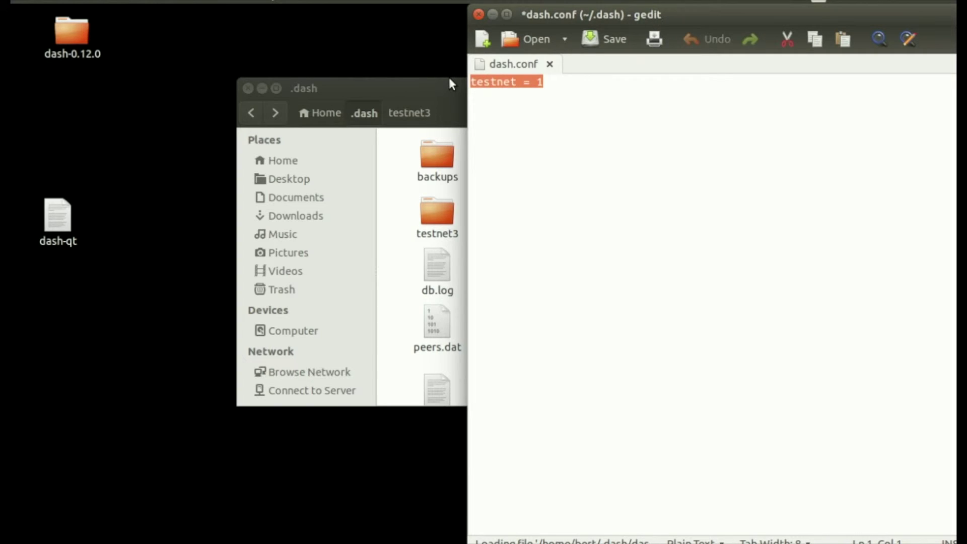
left_click(608, 46)
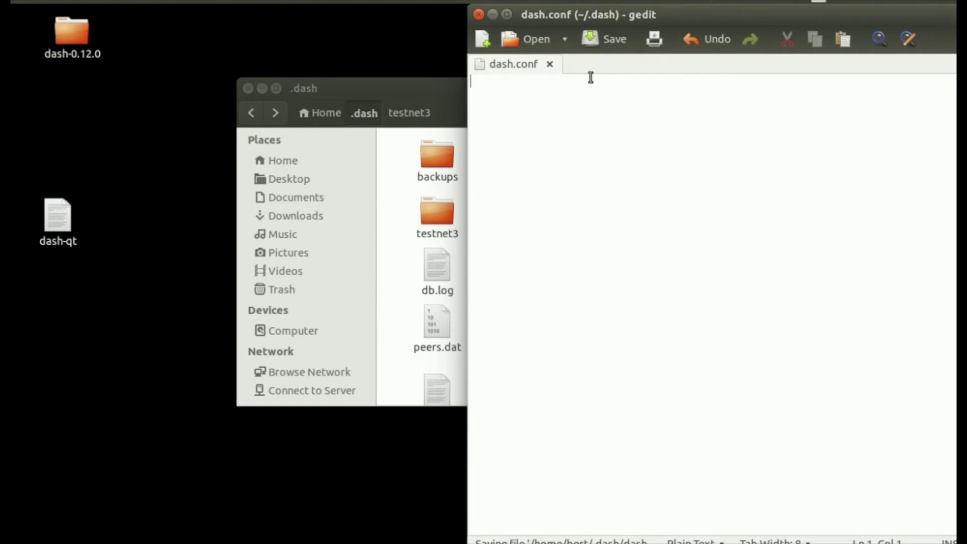
left_click(550, 65)
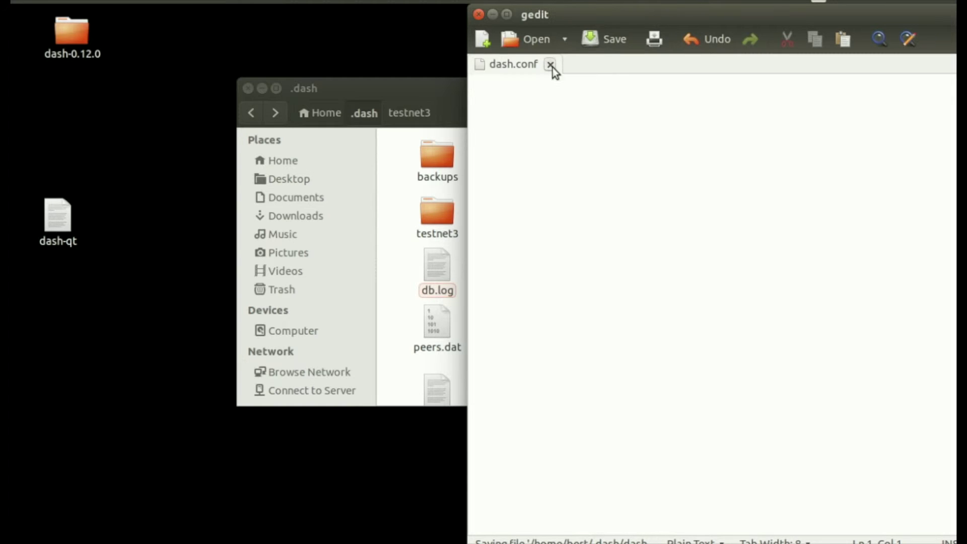
left_click(479, 15)
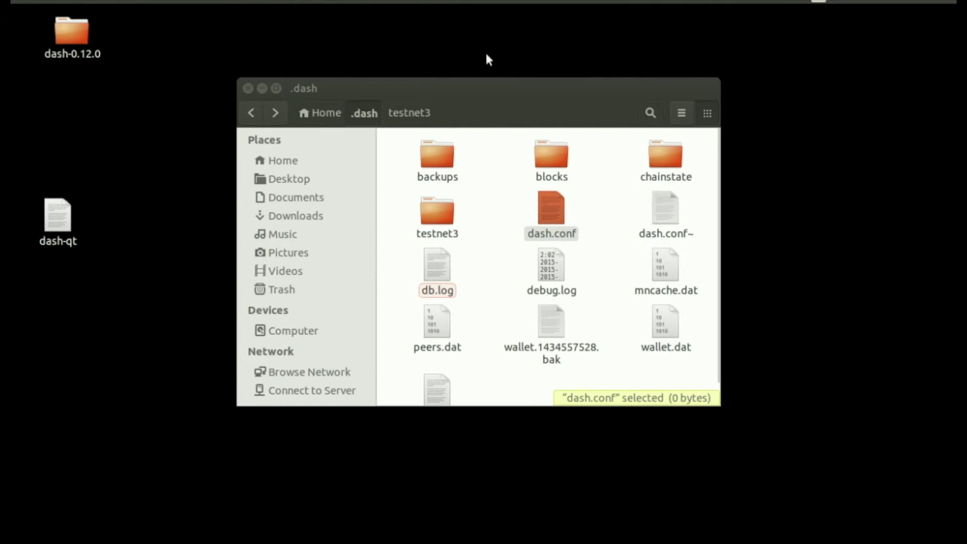
left_click(250, 113)
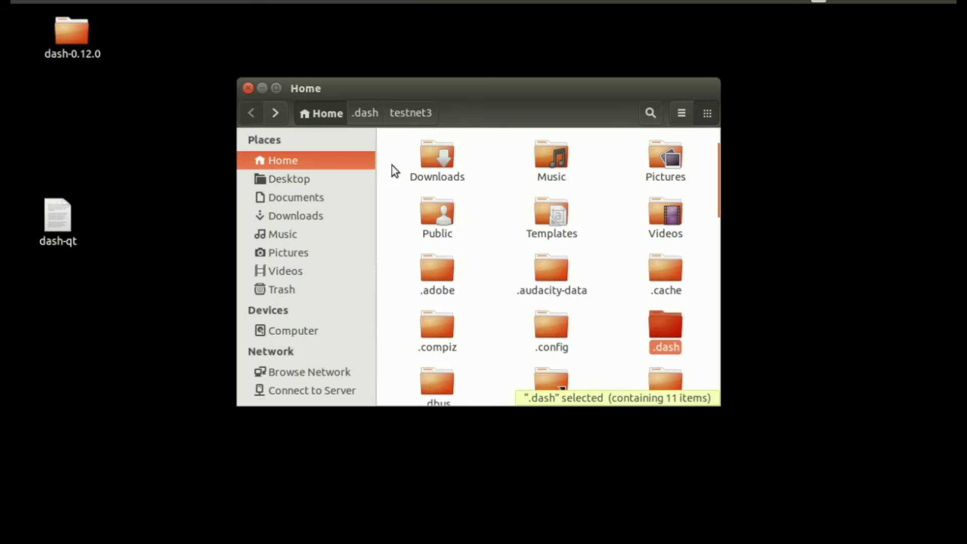
Launch dash-qt from the Dash folder on mainnet, view the 0.00 DASH overview, then quit.
double_click(446, 162)
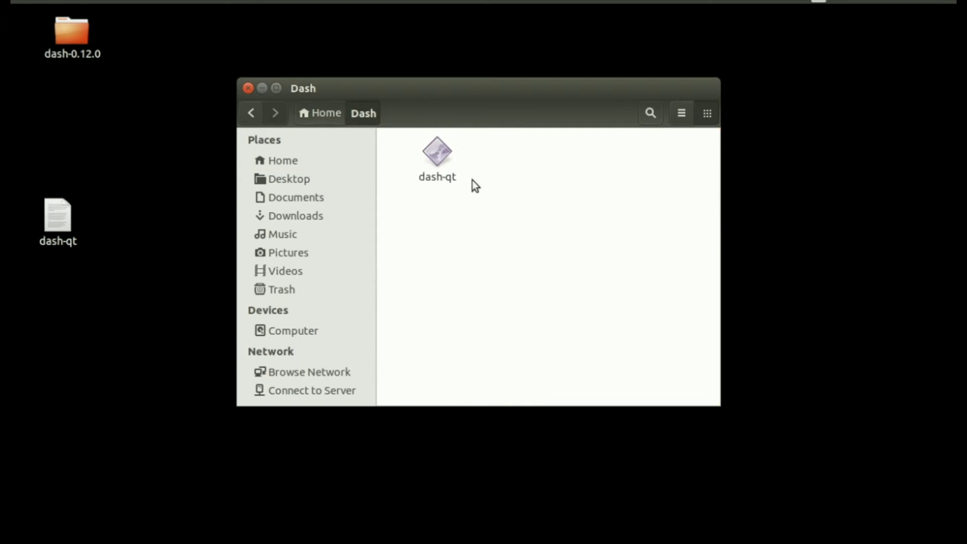
double_click(439, 156)
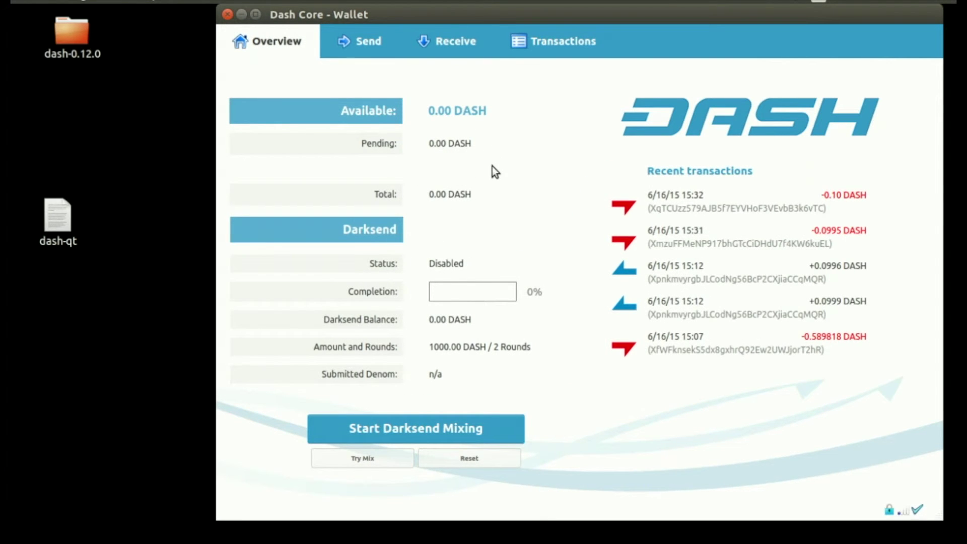
left_click(228, 14)
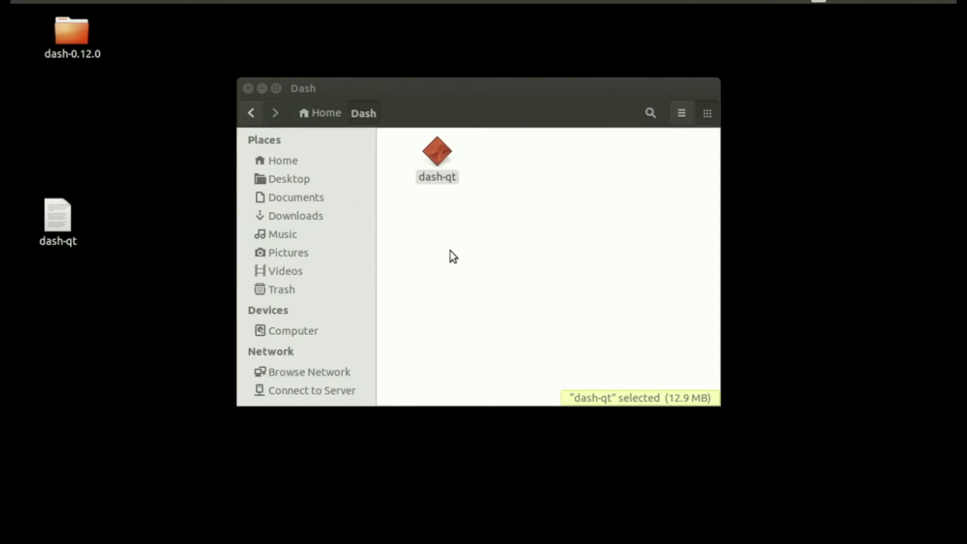
Go to the hidden .dash folder and open dash.conf in gedit.
left_click(252, 113)
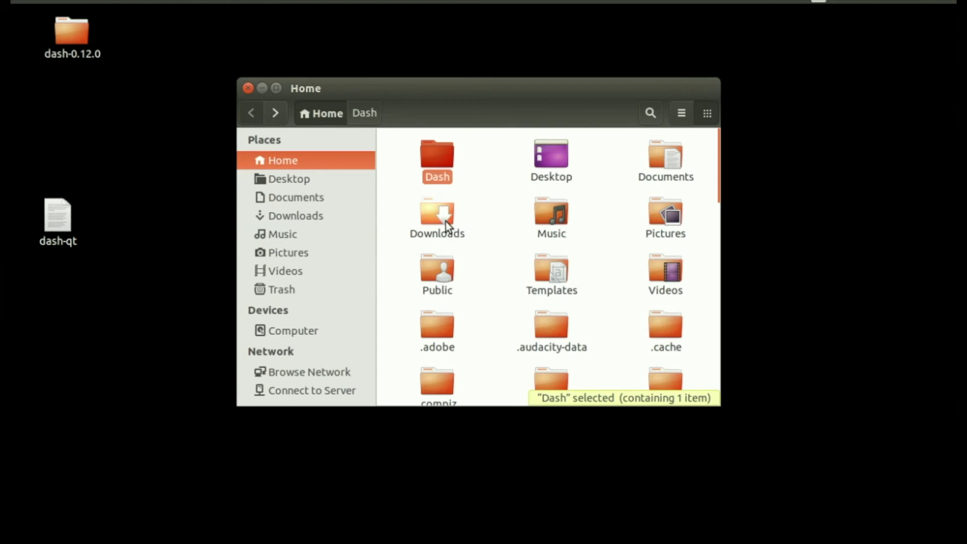
scroll(626, 354, "down", 1)
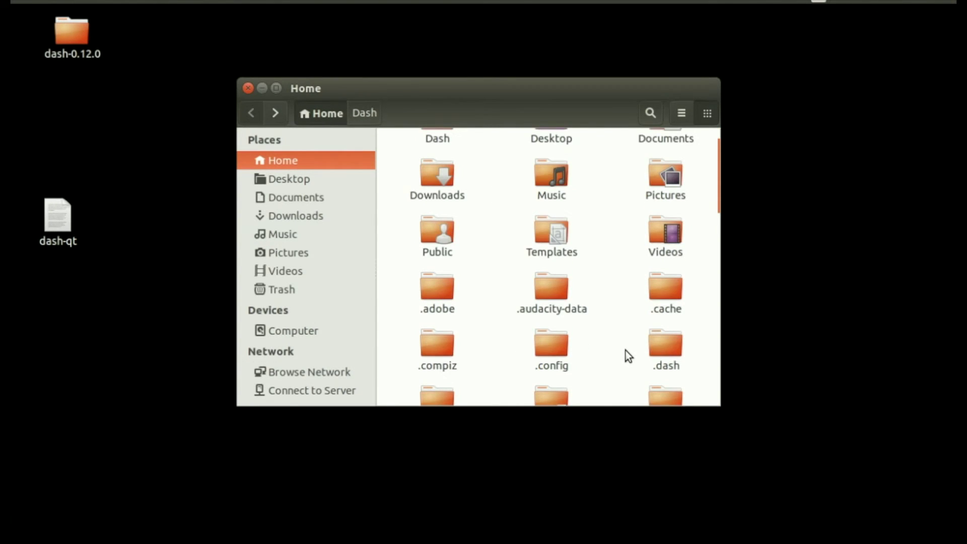
scroll(626, 351, "down", 1)
double_click(666, 308)
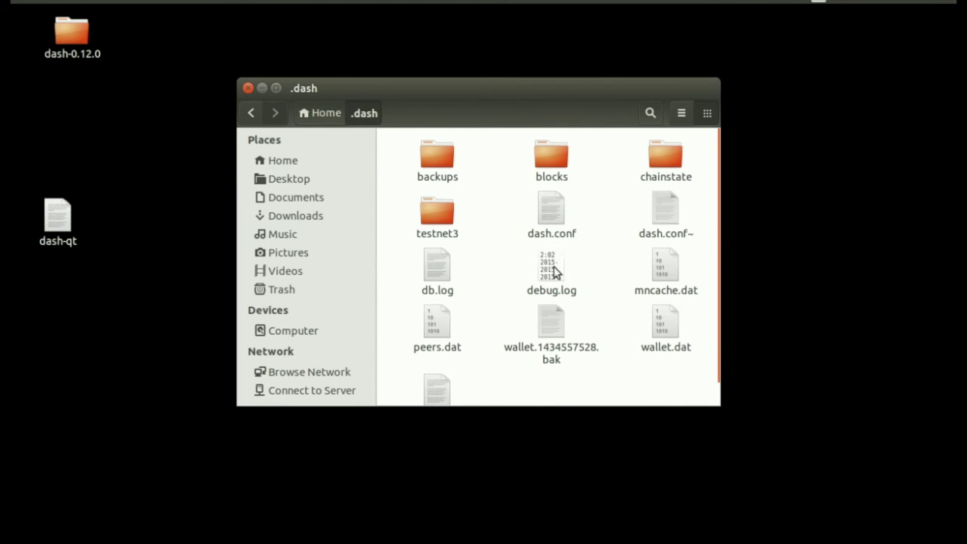
right_click(542, 213)
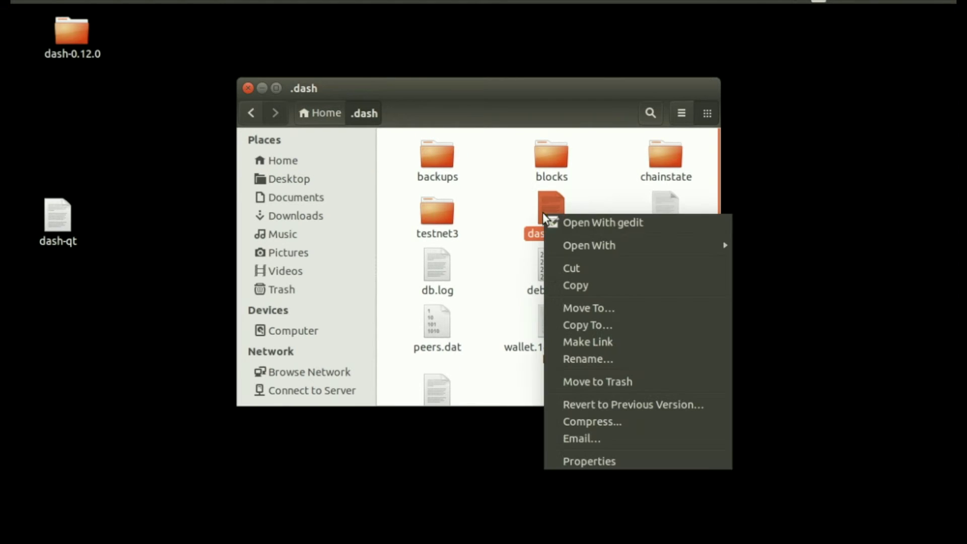
left_click(570, 219)
Add testnet = 1 to dash.conf, save it, and close gedit and Files.
type("t")
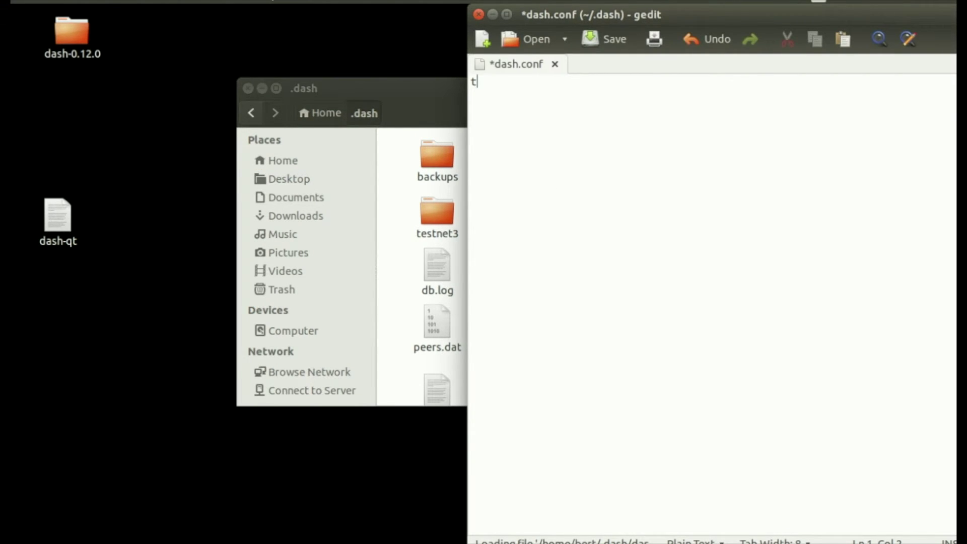
type("estnet = ")
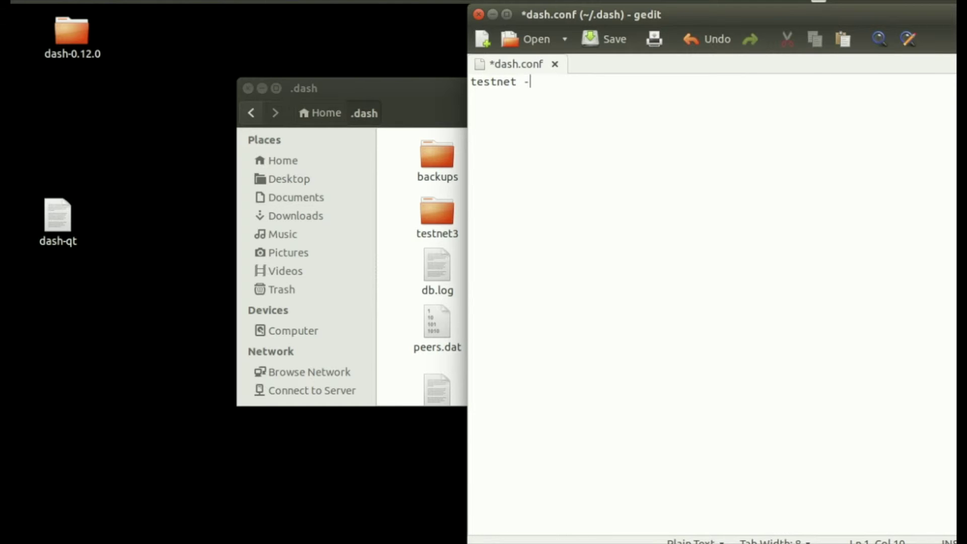
type("1")
left_click(604, 39)
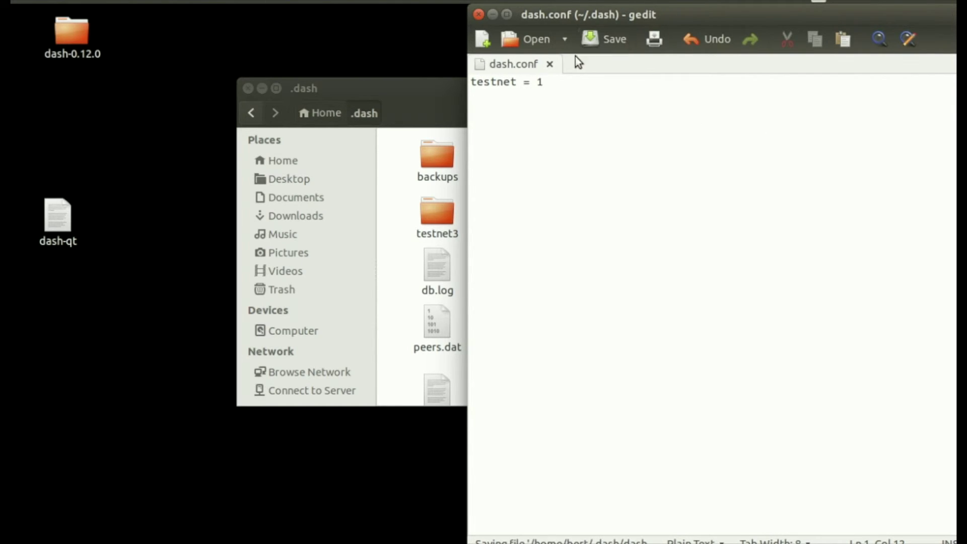
left_click(551, 64)
left_click(479, 15)
left_click(490, 255)
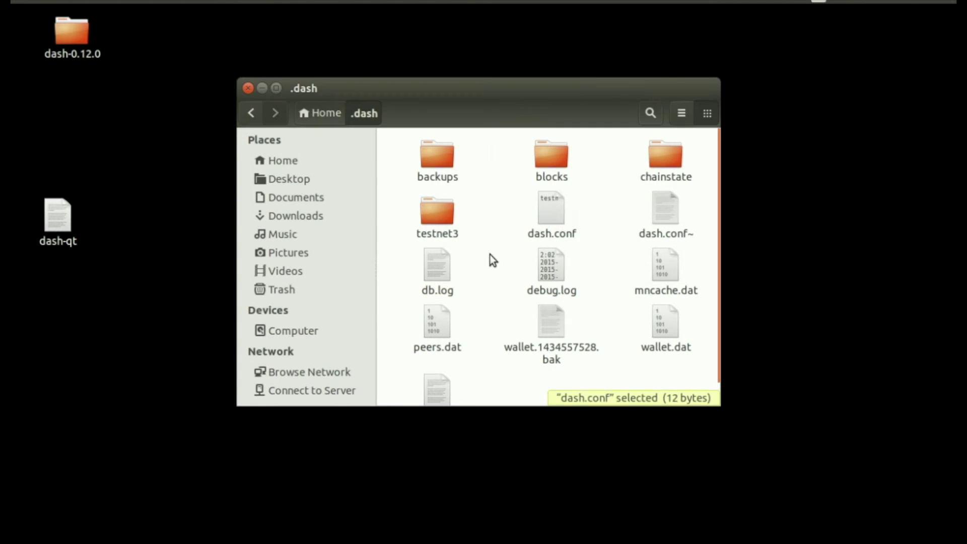
left_click(249, 114)
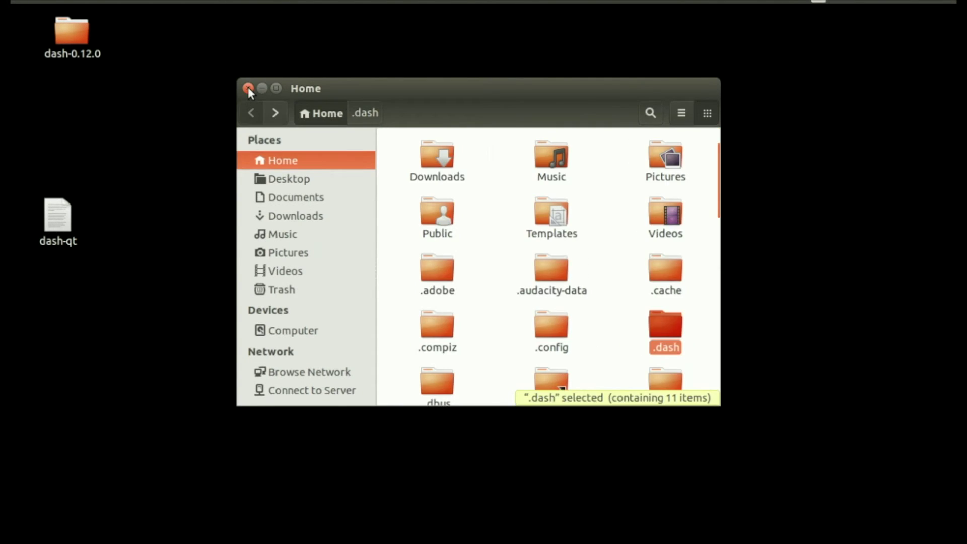
left_click(248, 88)
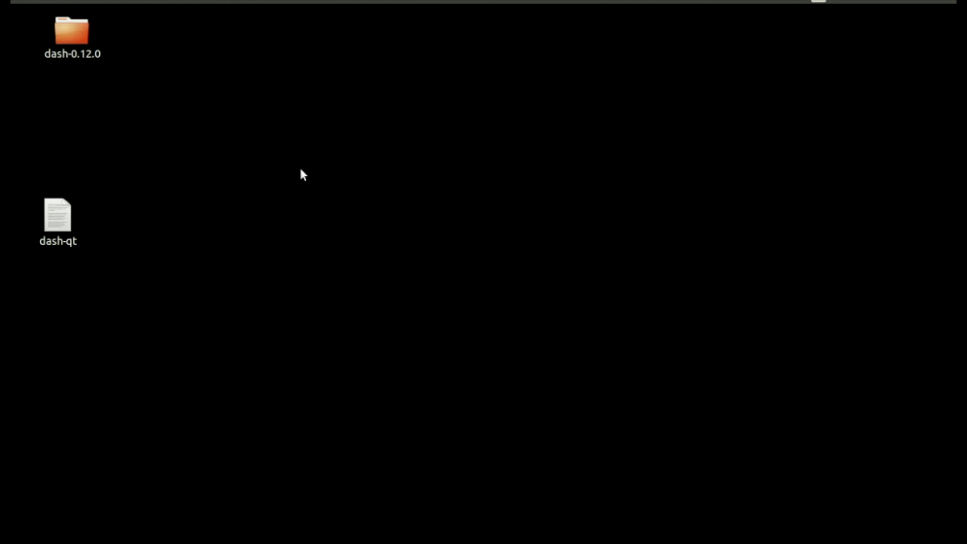
In a new terminal, run cd Desktop then ./dash-qt to start Dash Core in testnet.
key("ctrl+alt+t")
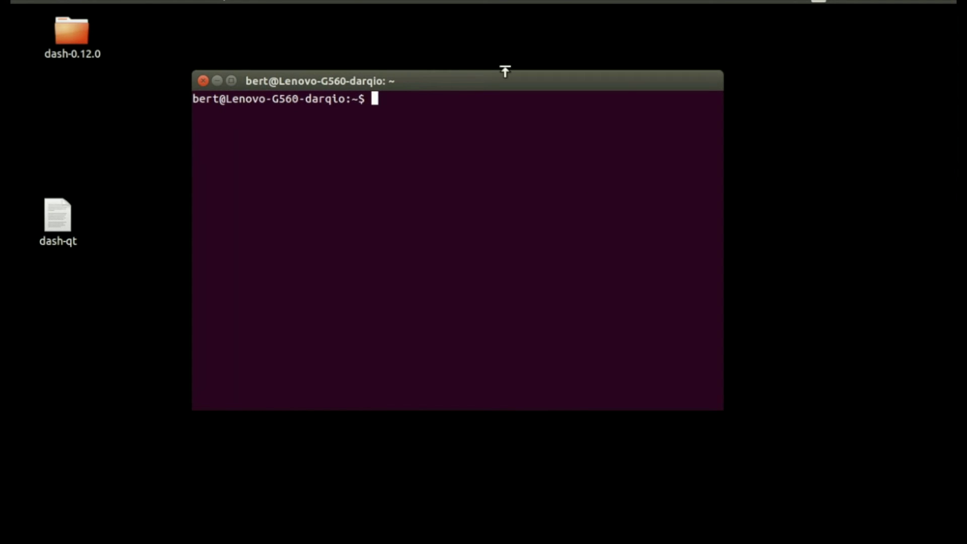
type("cd Desktop")
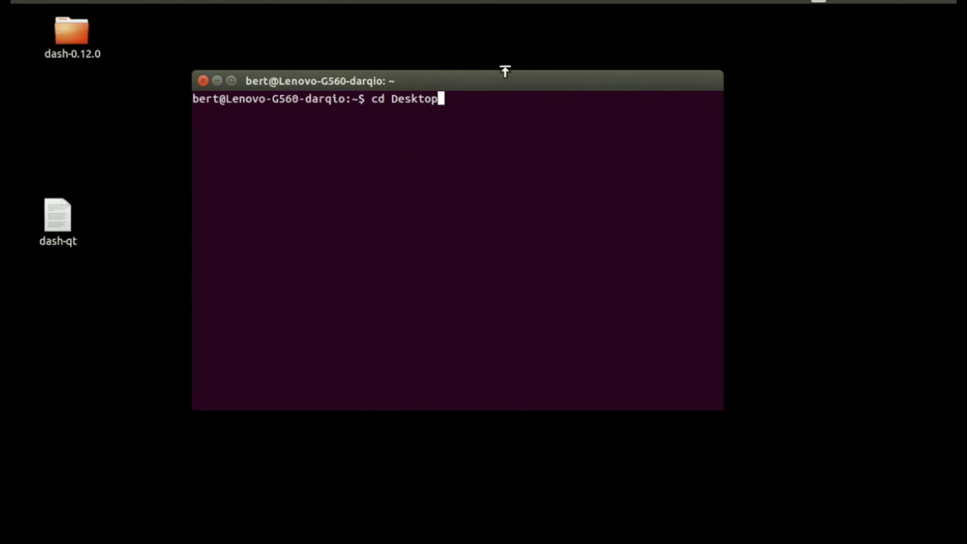
key("Return")
type("./")
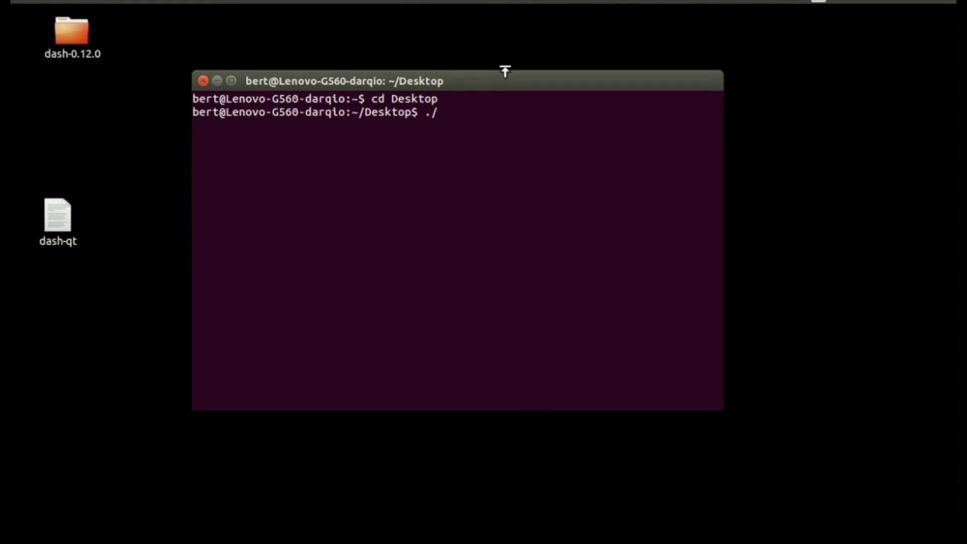
type("dash-qt")
key("Return")
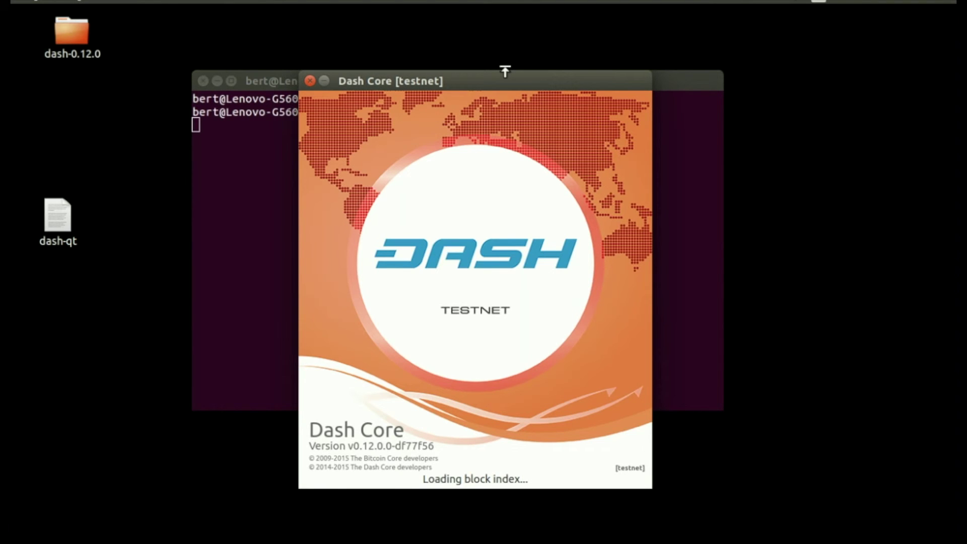
Check the 1,000 tDASH pending on the testnet Overview, shut Dash Core down, and close the terminal.
left_click_drag(485, 73, 479, 56)
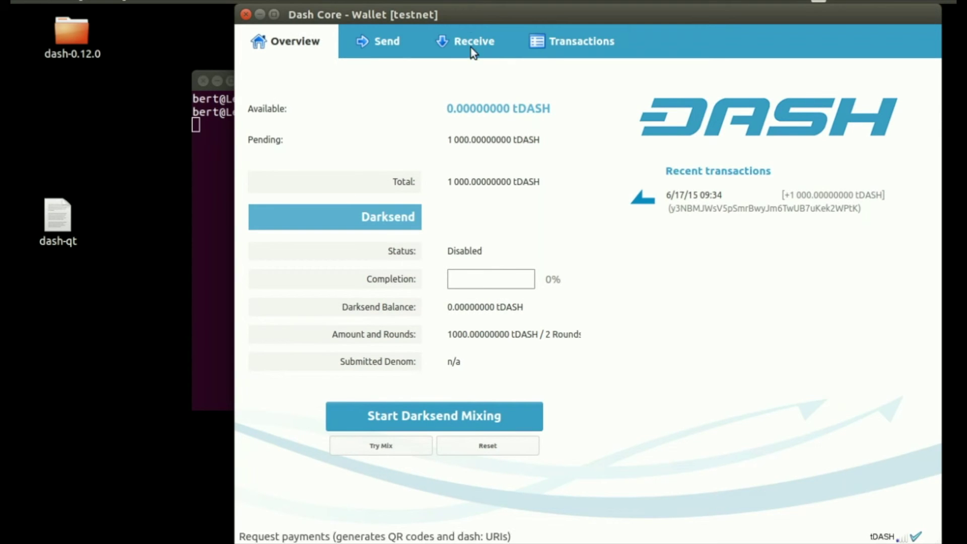
left_click_drag(467, 14, 393, 12)
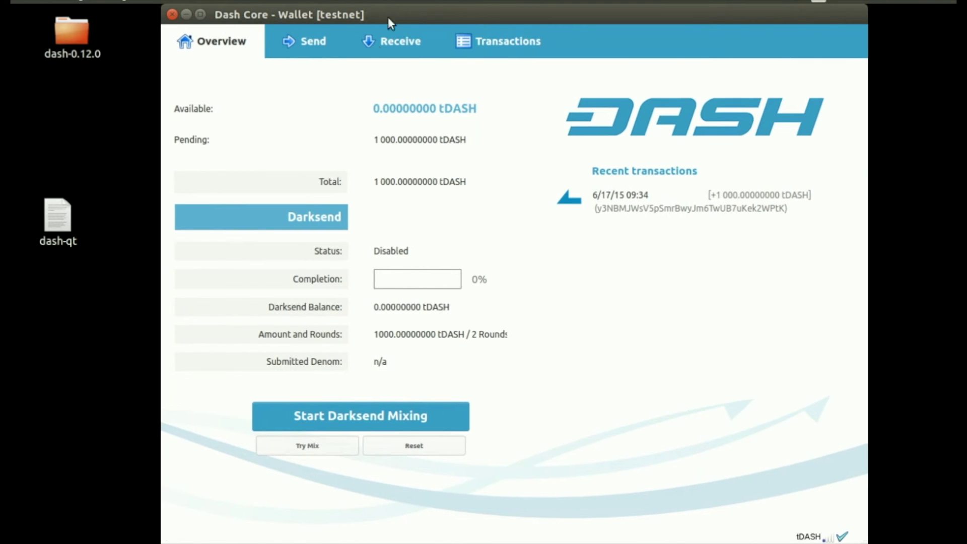
left_click_drag(376, 139, 468, 140)
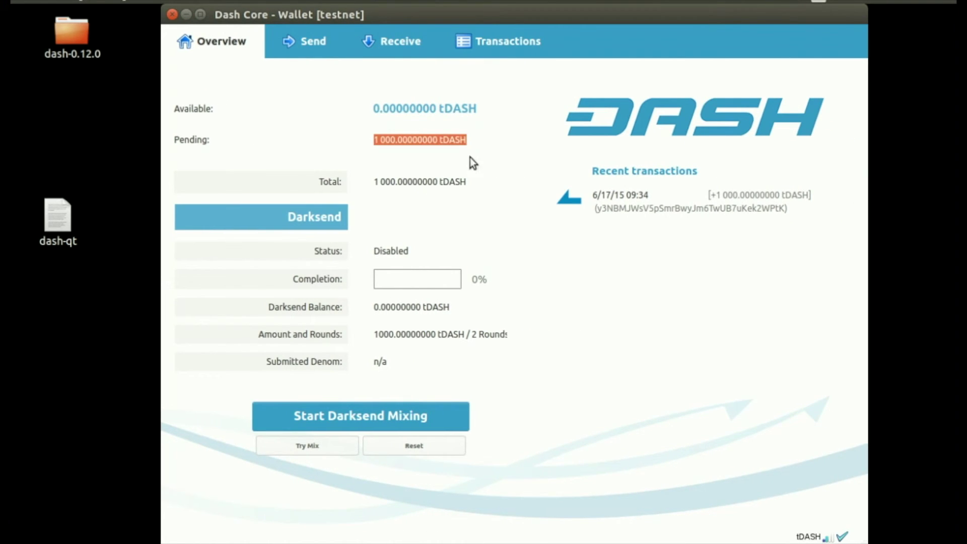
key("Tab")
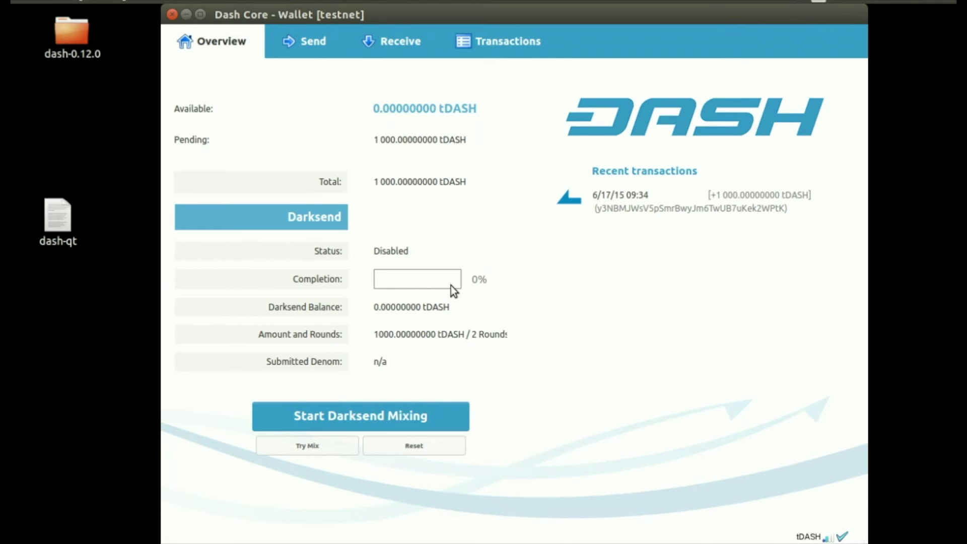
left_click(171, 14)
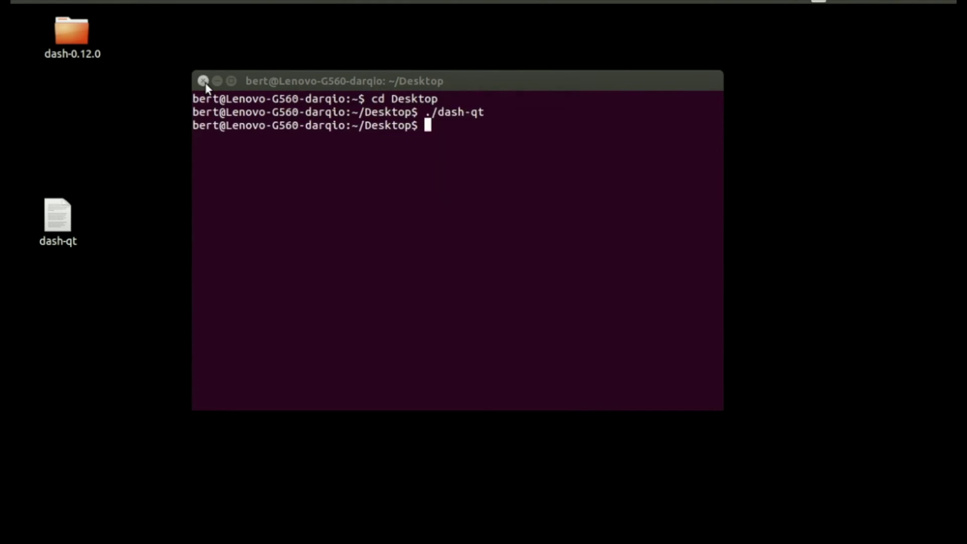
left_click(203, 82)
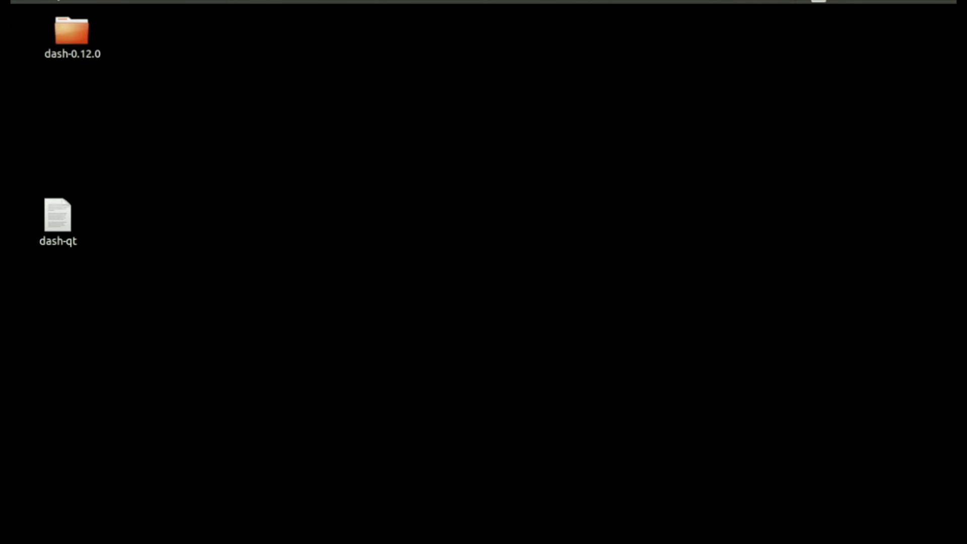
Reveal hidden folders, enter .dash, and open dash.conf in gedit.
left_click_drag(635, 231, 445, 96)
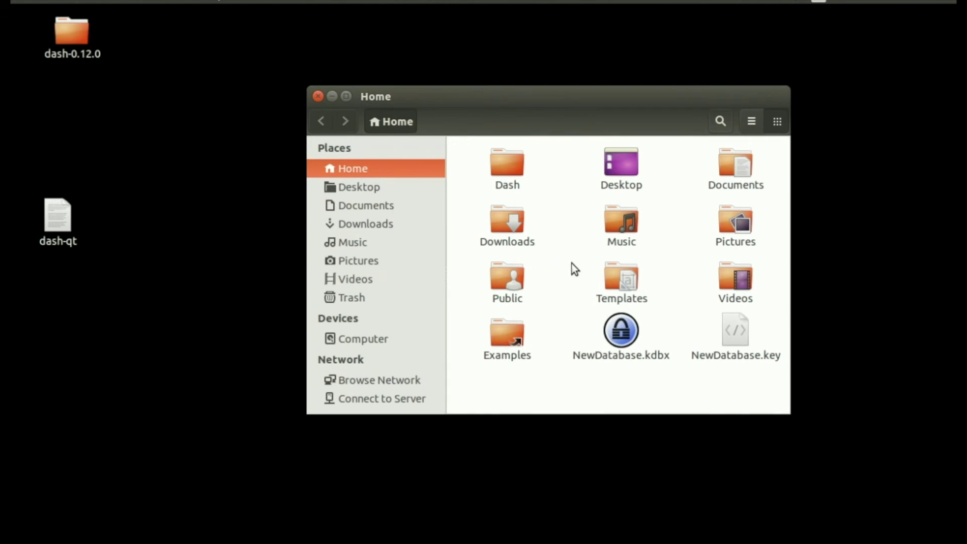
key("ctrl+h")
scroll(706, 313, "down", 3)
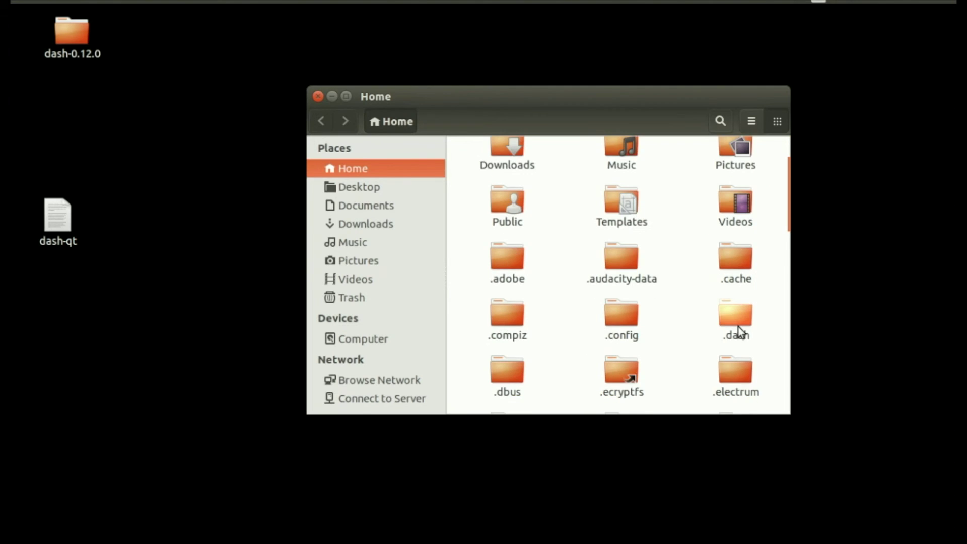
double_click(734, 321)
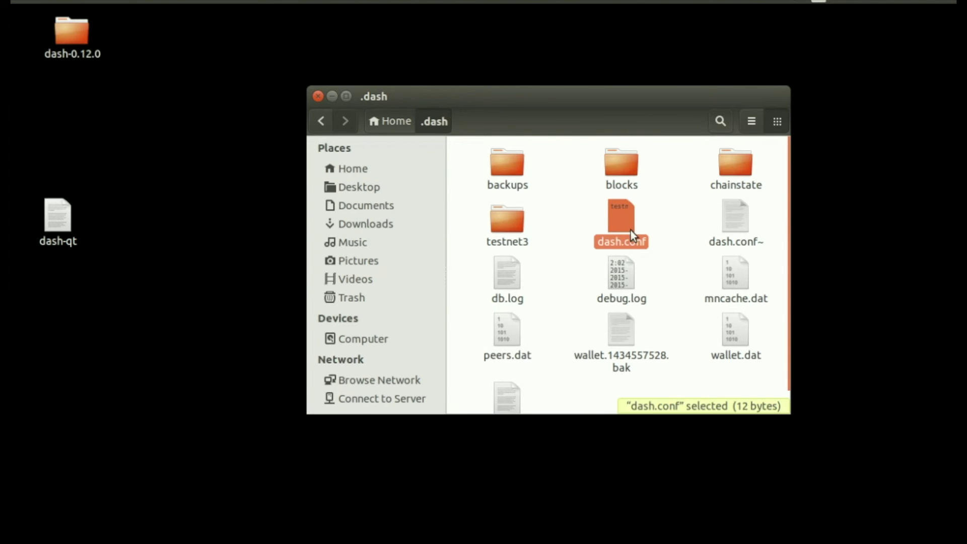
key("F2")
right_click(617, 214)
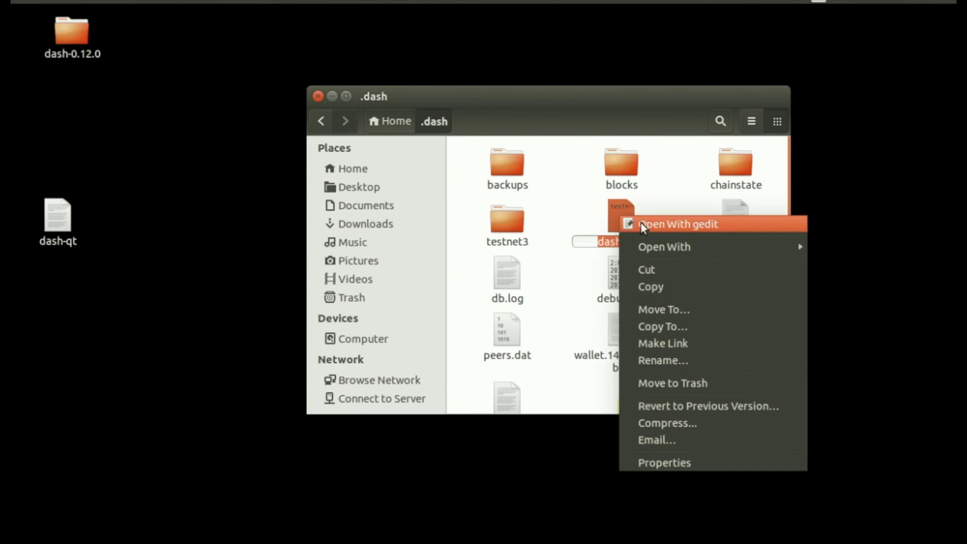
left_click(648, 224)
Delete the testnet = 1 line, save dash.conf empty, close gedit, and return Home.
left_click_drag(563, 79, 431, 65)
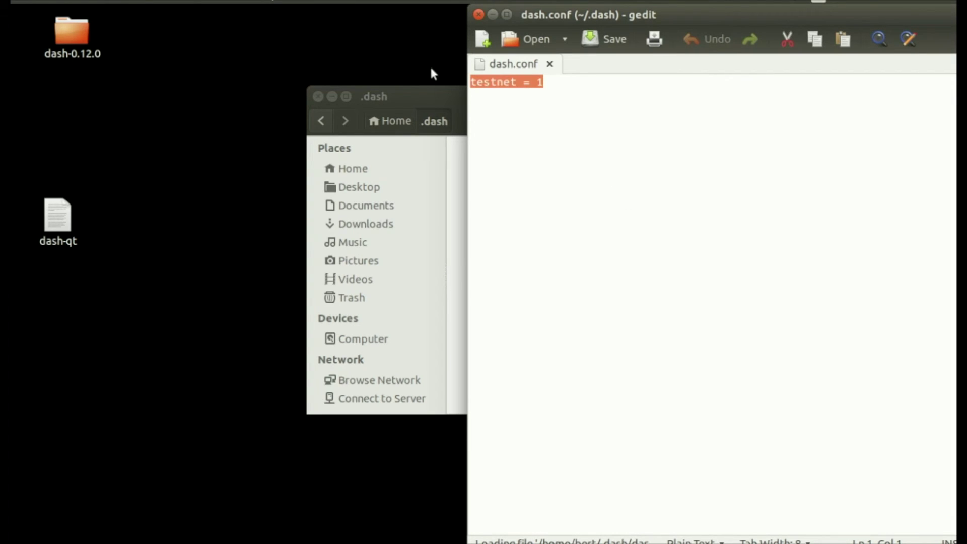
key("BackSpace")
left_click(603, 37)
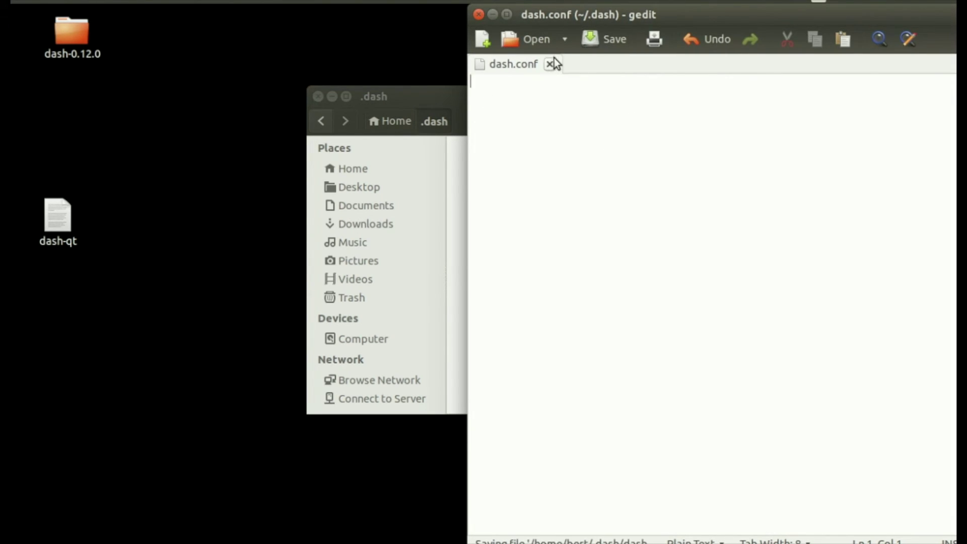
left_click(554, 65)
left_click(479, 15)
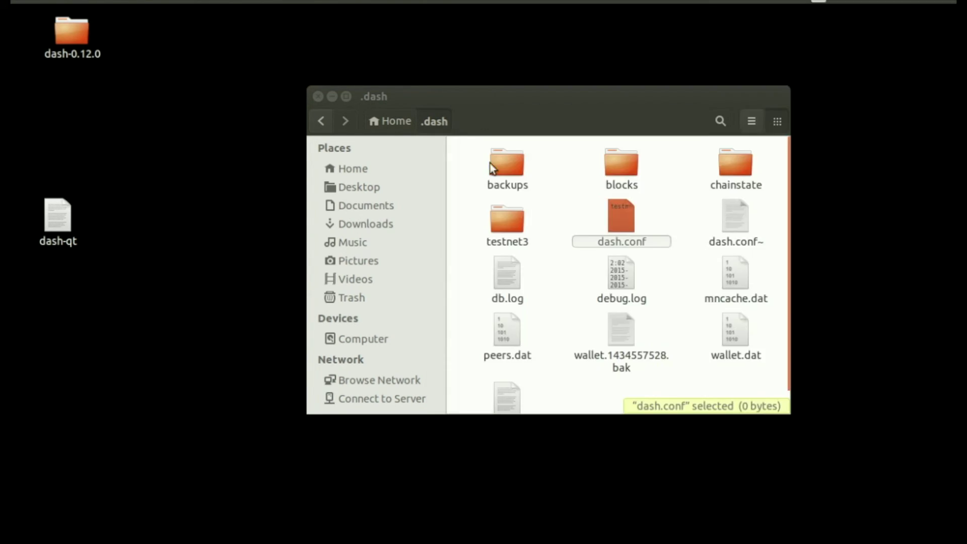
left_click(321, 124)
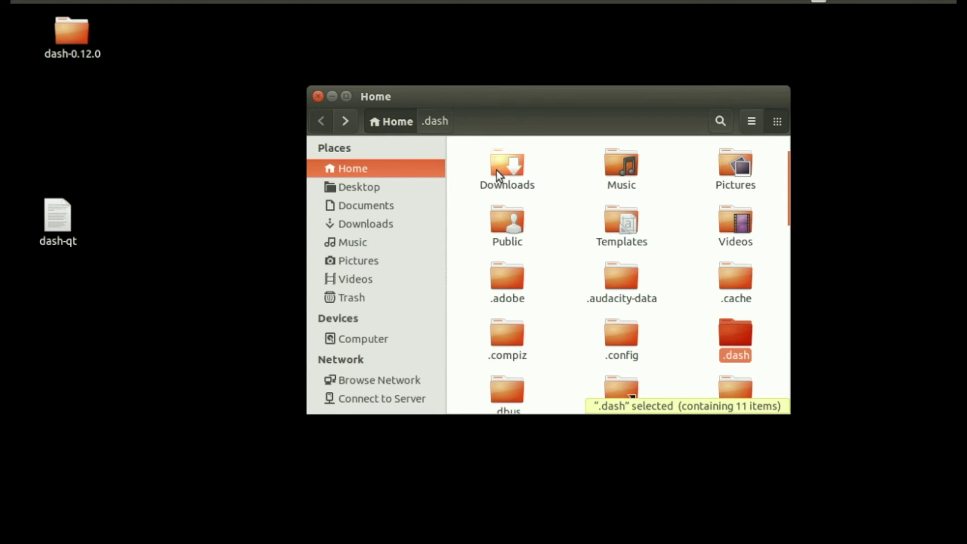
Run dash-qt on mainnet, confirm the 0.00 DASH balance, then quit and close the Dash folder.
double_click(510, 165)
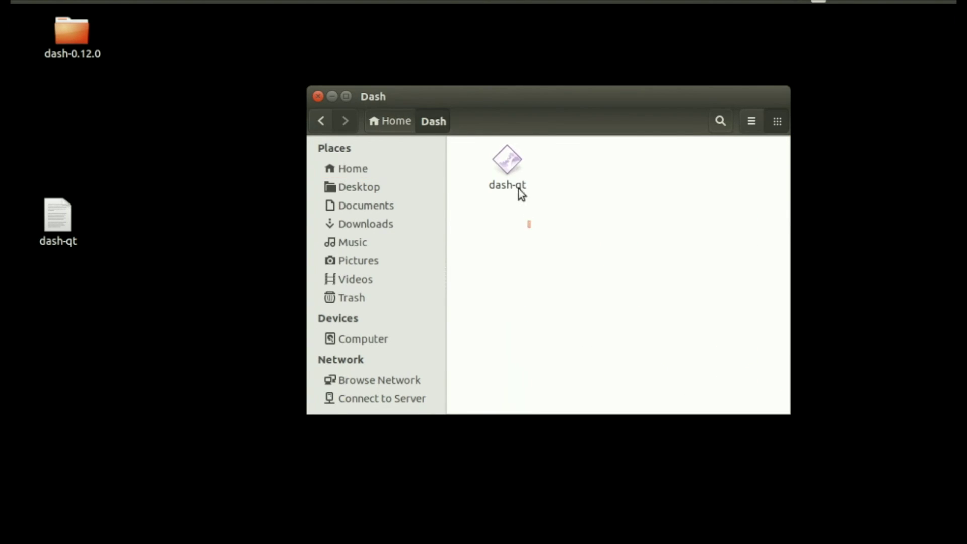
double_click(510, 165)
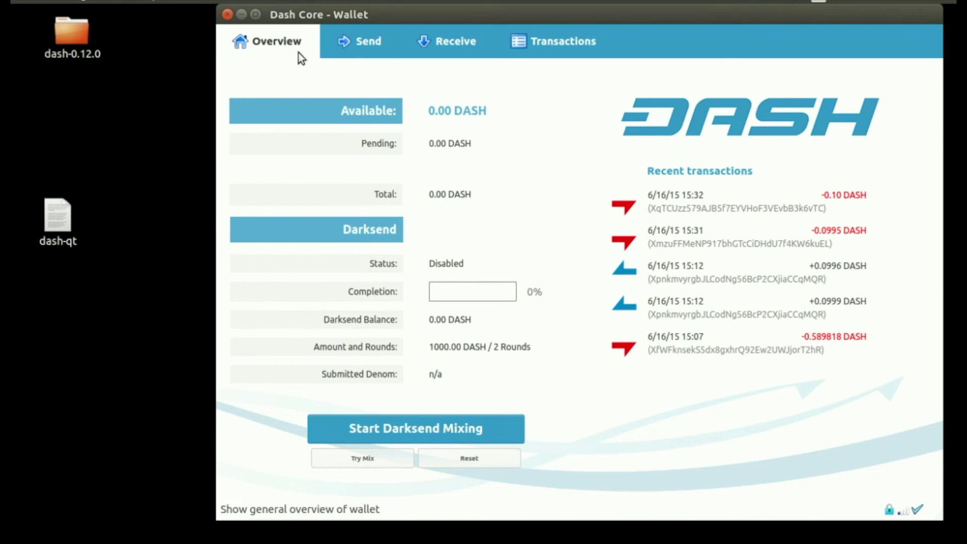
left_click(228, 14)
left_click(519, 191)
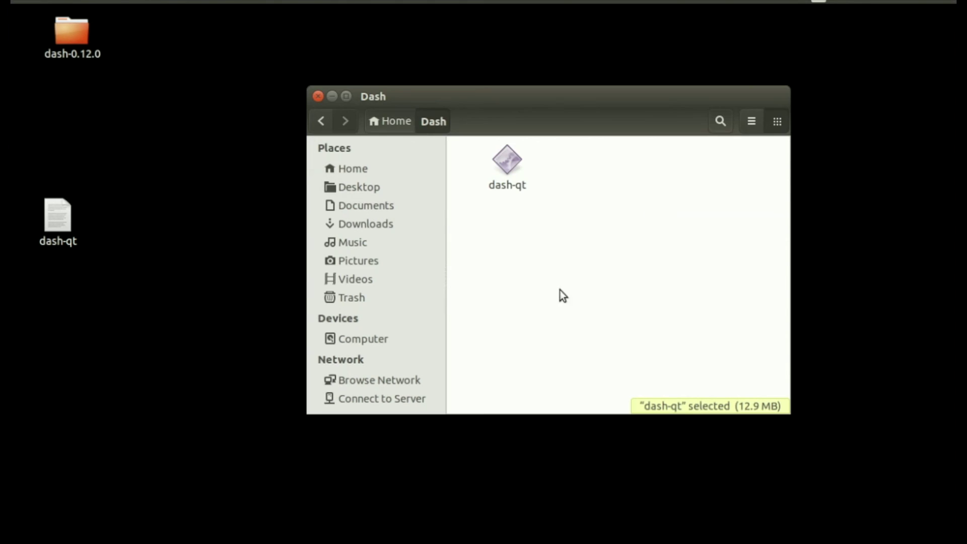
left_click(316, 96)
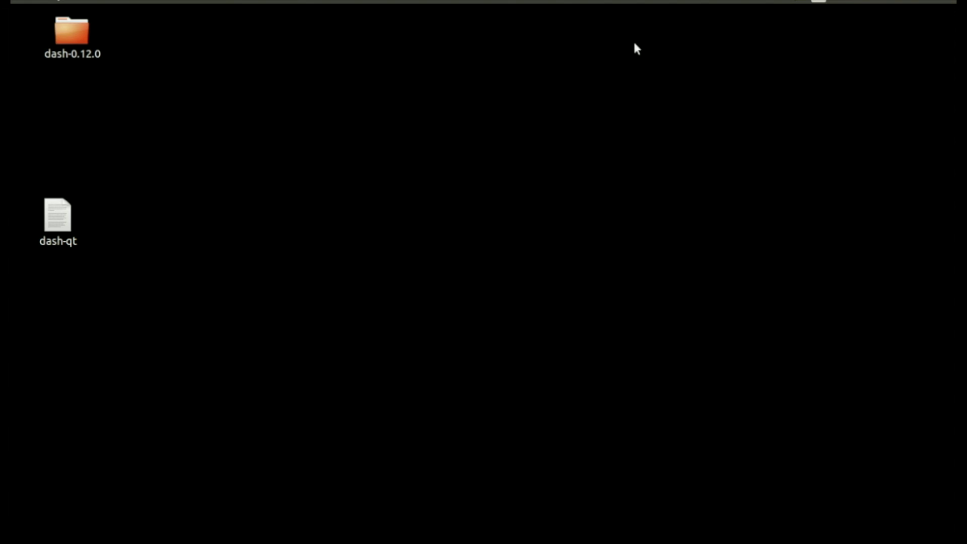
left_click(776, 4)
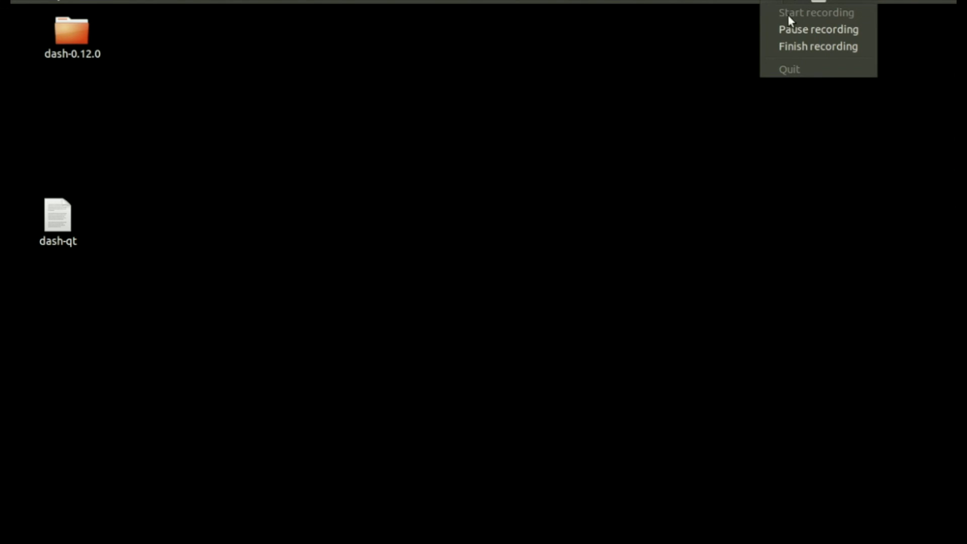